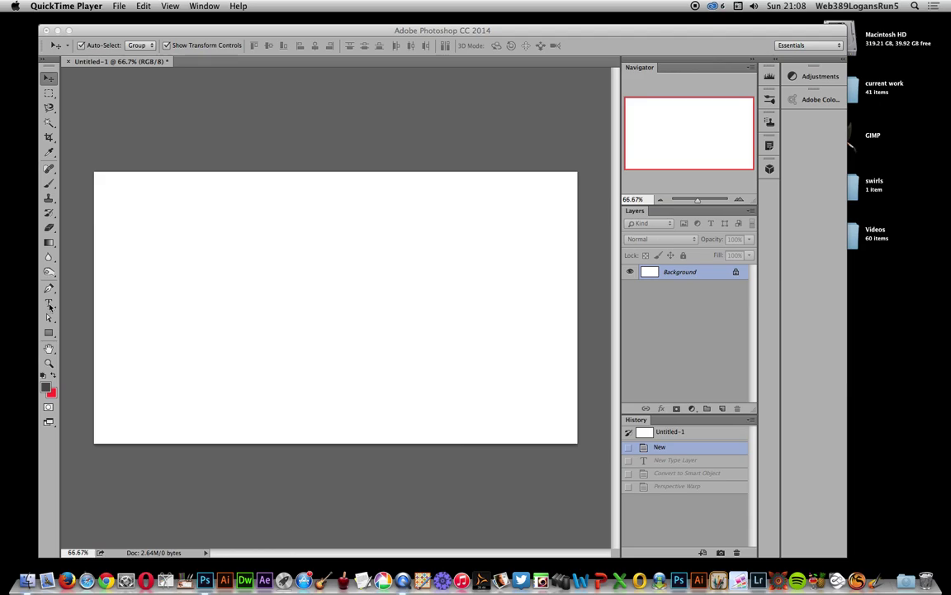
Draw a canvas-wide text box and fill it with Lorem Ipsum placeholder text in bold Gill Sans.
{"action": "left_click", "coordinate": [48, 303]}
{"action": "left_click_drag", "start_coordinate": [111, 182], "coordinate": [569, 436]}
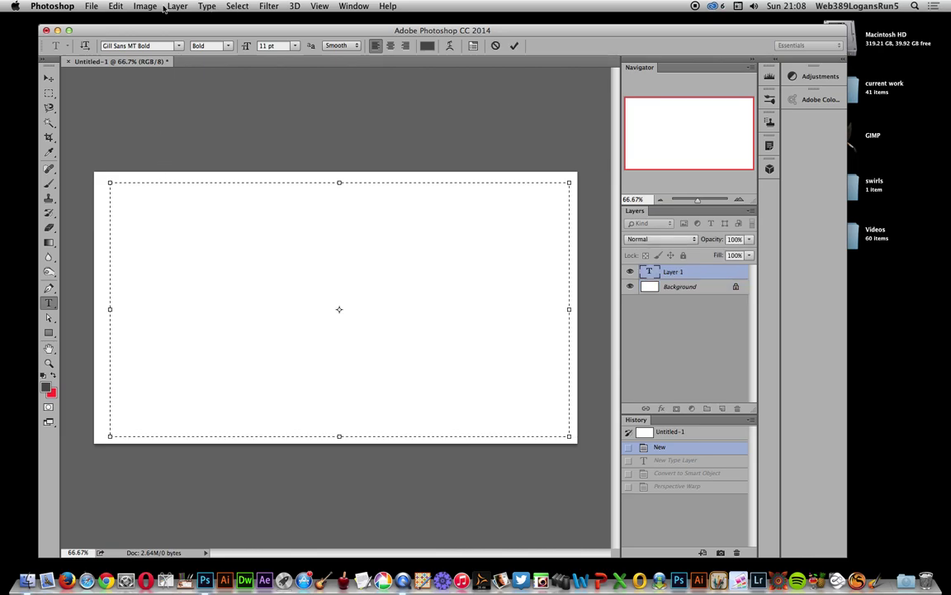
{"action": "left_click", "coordinate": [206, 5]}
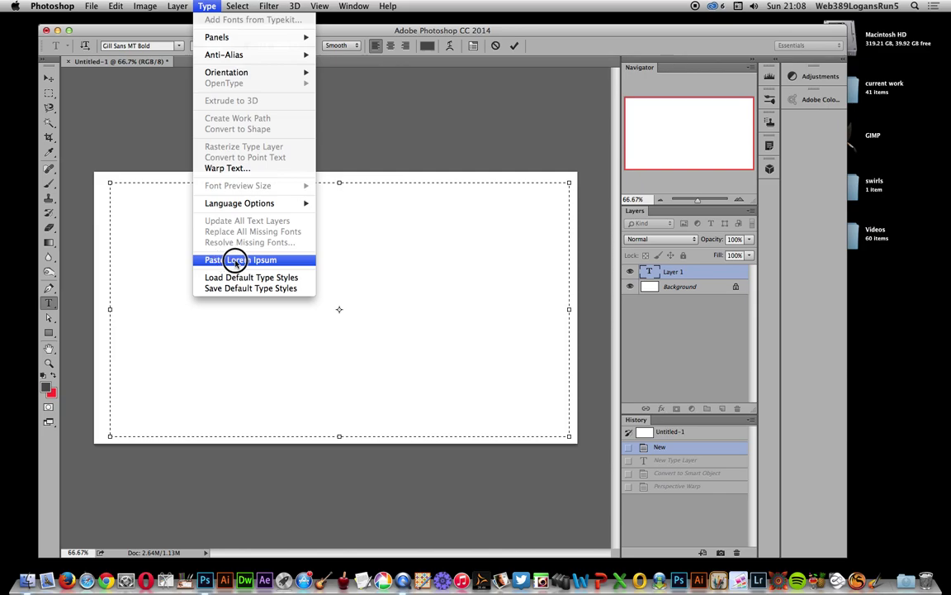
{"action": "left_click", "coordinate": [295, 258]}
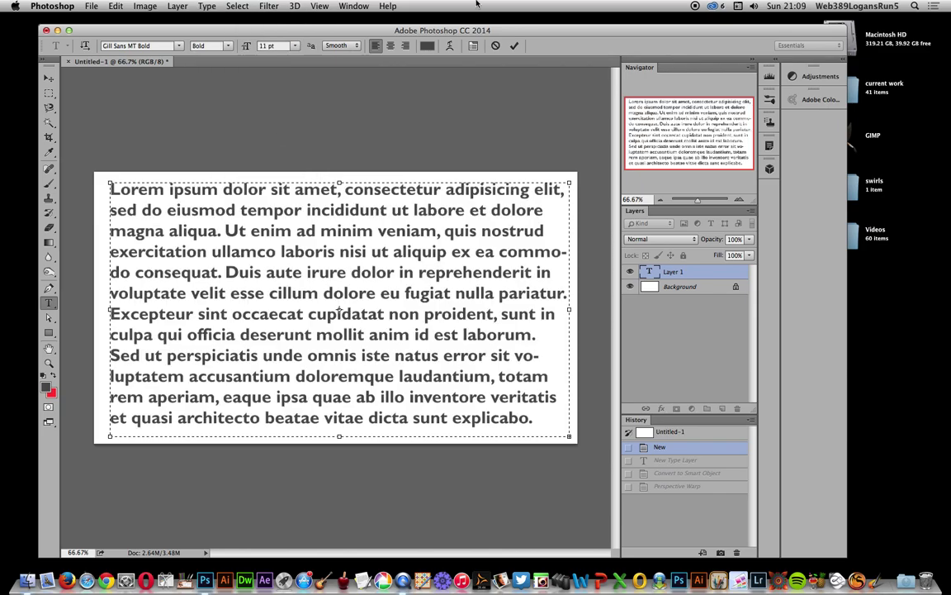
Commit the pasted paragraph and decline the rasterize prompt from Perspective Warp.
{"action": "left_click", "coordinate": [513, 46]}
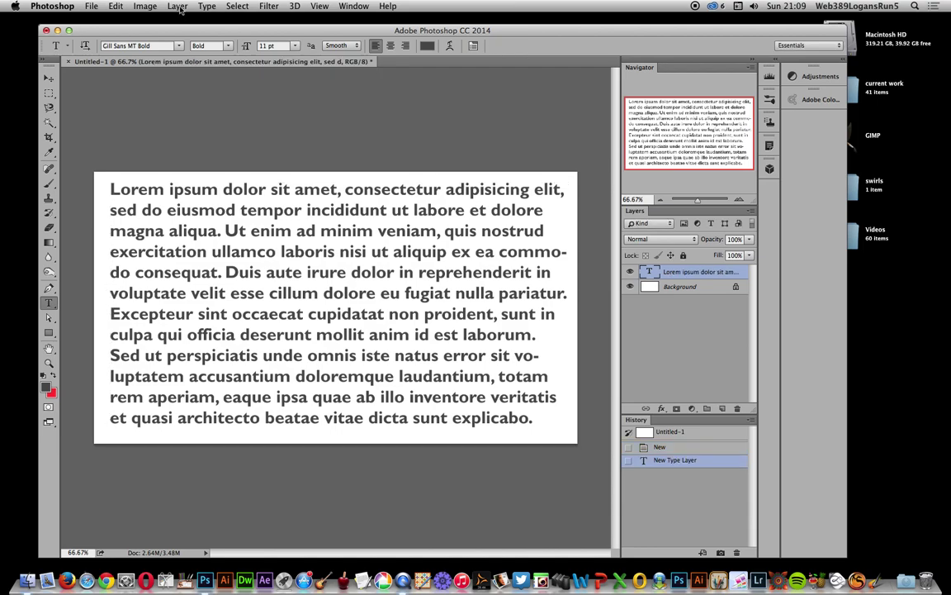
{"action": "left_click", "coordinate": [116, 7]}
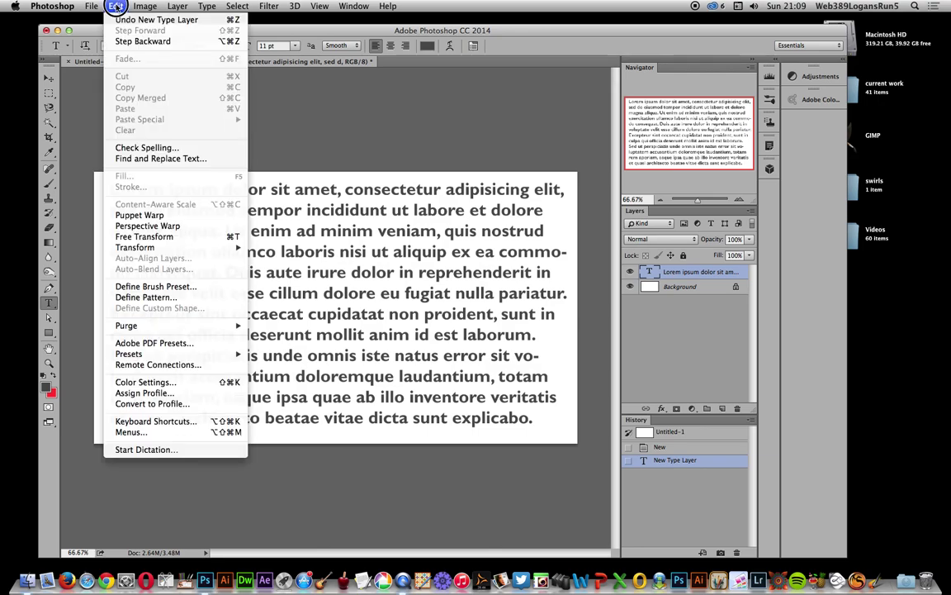
{"action": "left_click", "coordinate": [122, 259]}
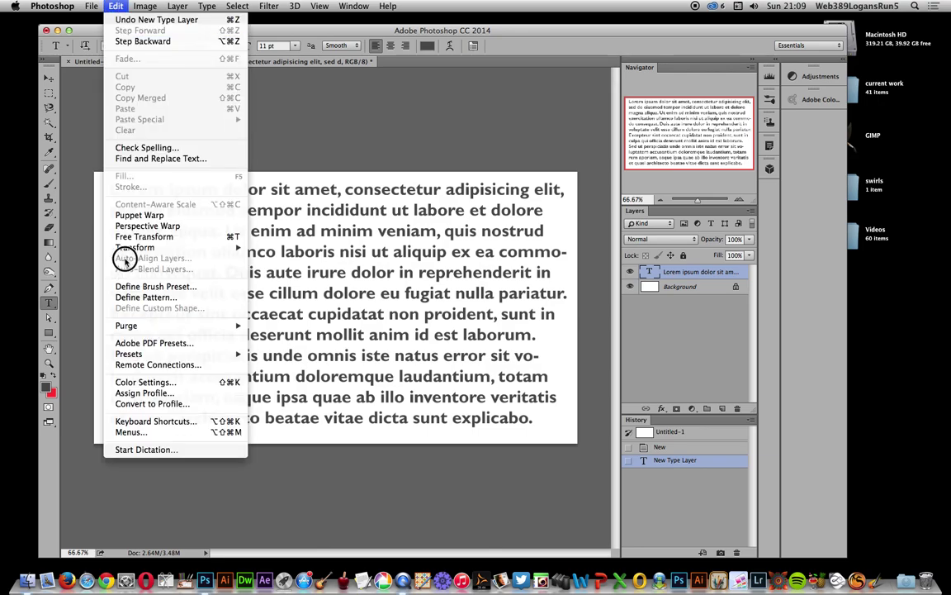
{"action": "left_click", "coordinate": [132, 226]}
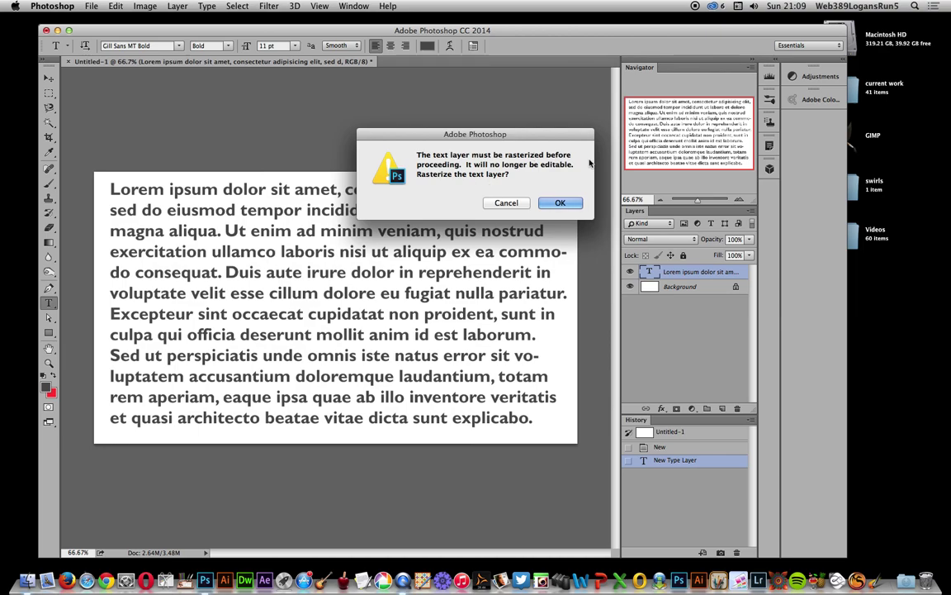
{"action": "left_click", "coordinate": [510, 204]}
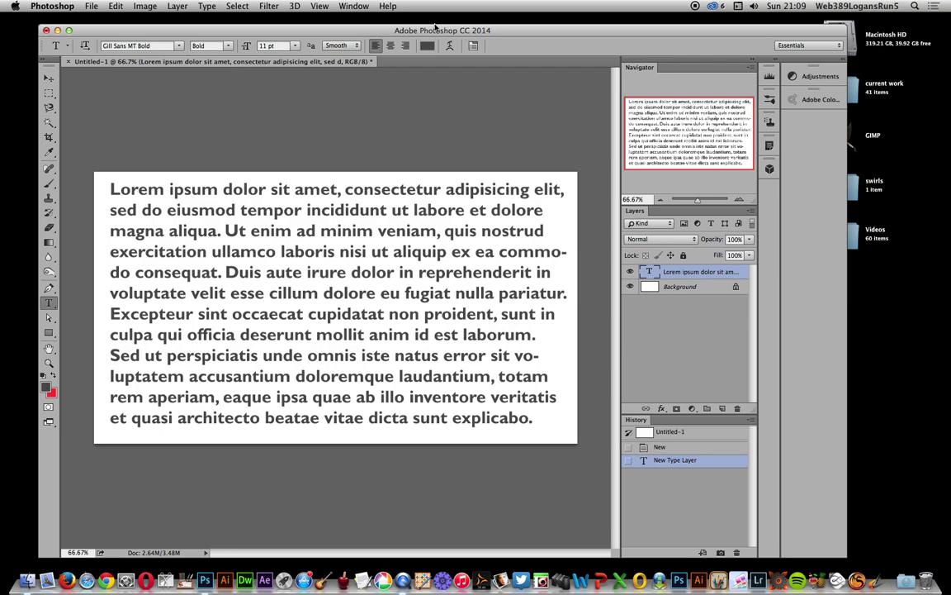
Convert the Lorem ipsum type layer to a Smart Object.
{"action": "left_click", "coordinate": [177, 6]}
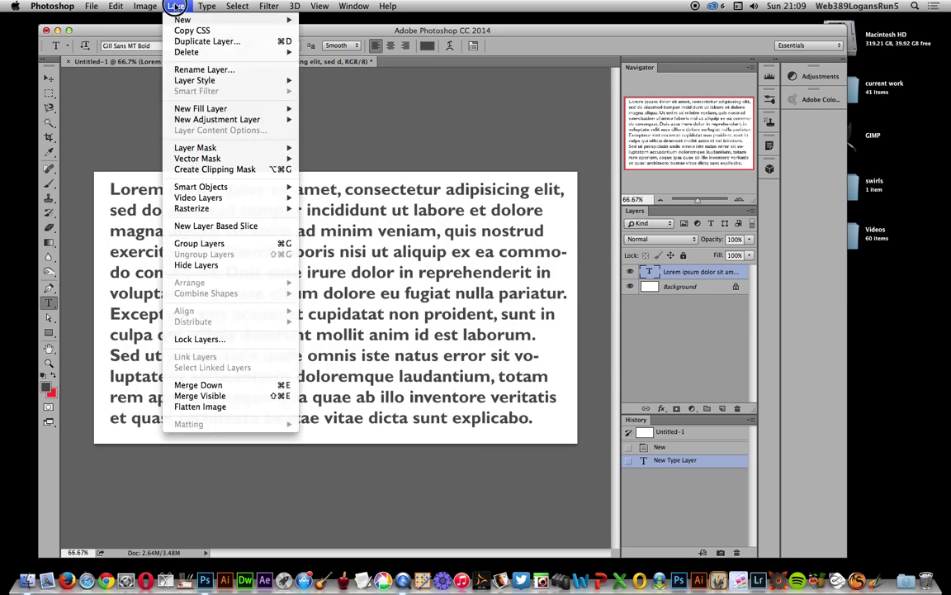
{"action": "mouse_move", "coordinate": [182, 186]}
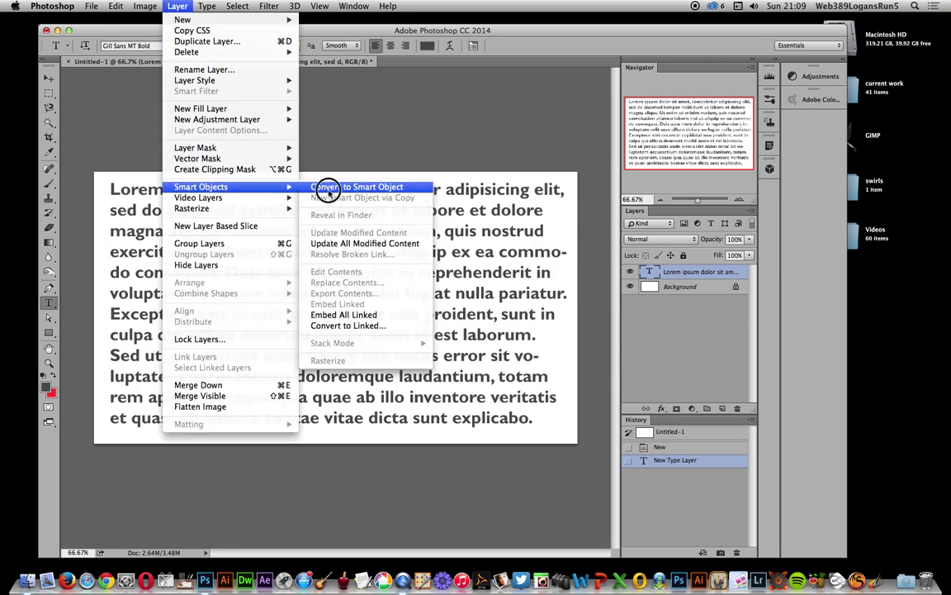
{"action": "left_click", "coordinate": [328, 188]}
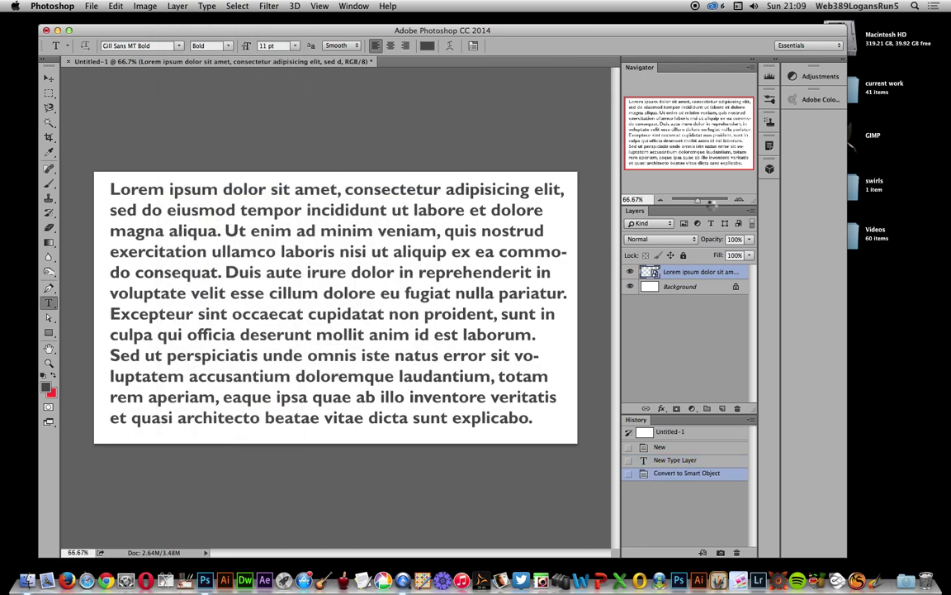
Start Perspective Warp and draw five snapped layout planes across the paragraph's left two-thirds.
{"action": "left_click", "coordinate": [116, 6]}
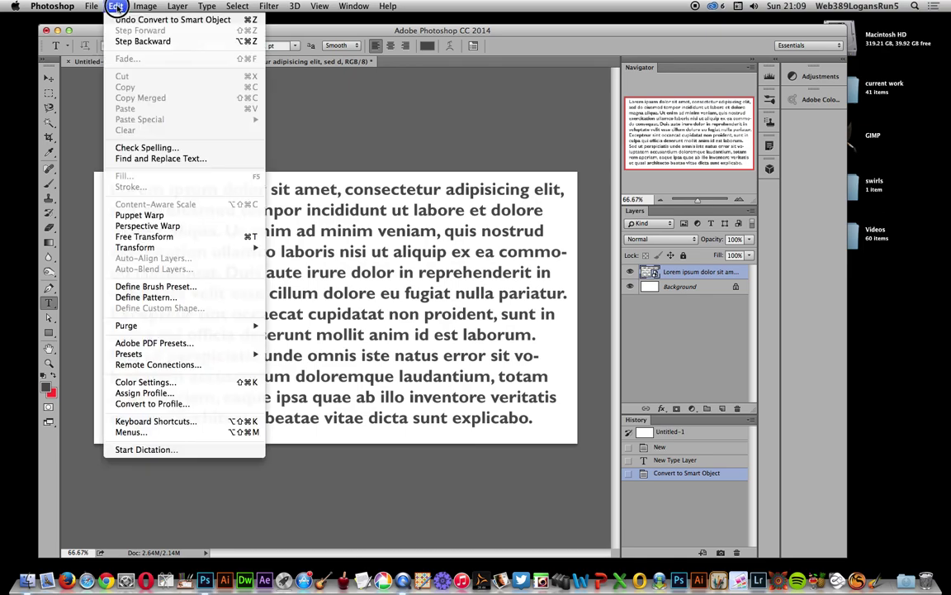
{"action": "left_click", "coordinate": [148, 237]}
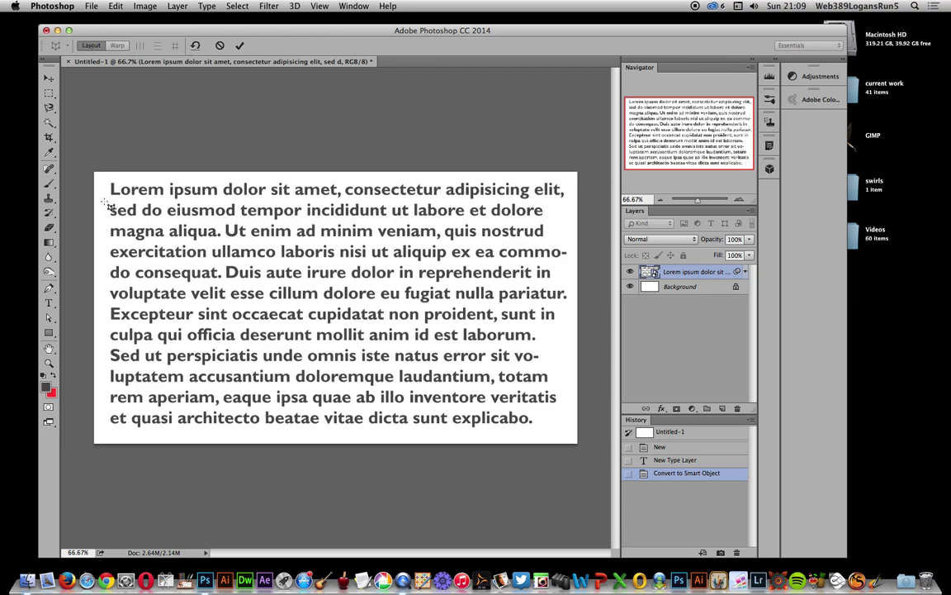
{"action": "left_click_drag", "start_coordinate": [105, 176], "coordinate": [157, 433]}
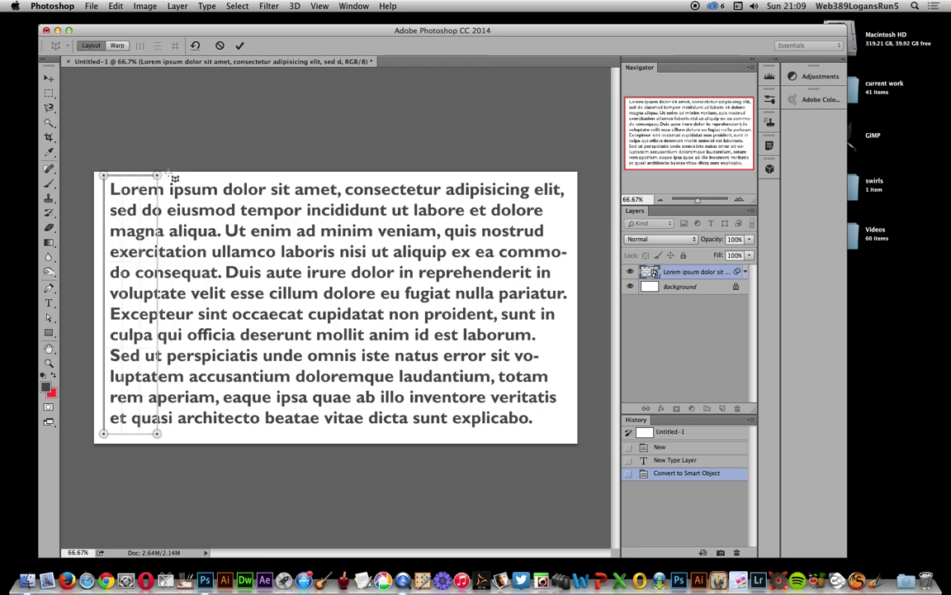
{"action": "left_click_drag", "start_coordinate": [169, 175], "coordinate": [221, 433]}
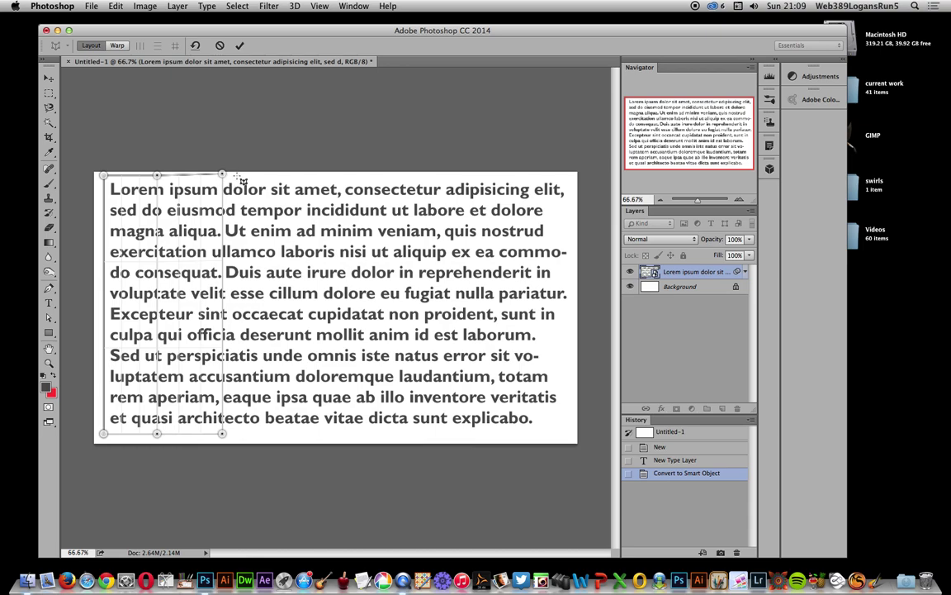
{"action": "left_click_drag", "start_coordinate": [237, 185], "coordinate": [295, 432]}
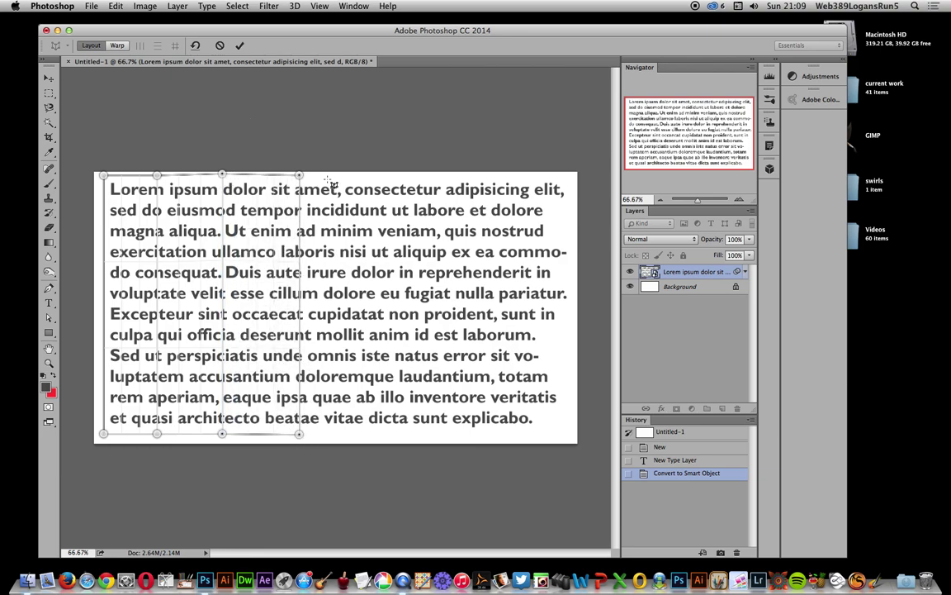
{"action": "left_click_drag", "start_coordinate": [317, 176], "coordinate": [370, 435]}
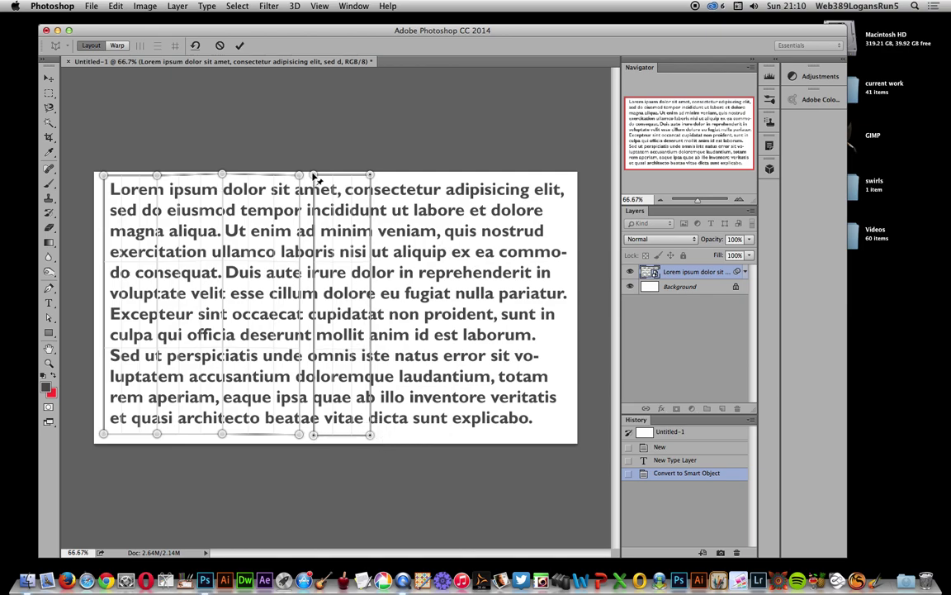
{"action": "left_click_drag", "start_coordinate": [315, 177], "coordinate": [303, 176]}
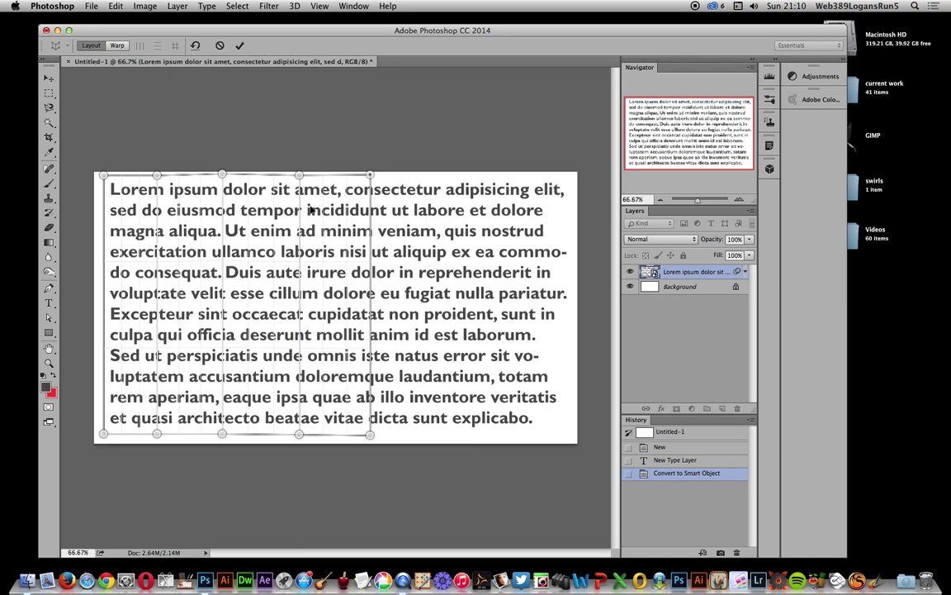
{"action": "left_click_drag", "start_coordinate": [384, 176], "coordinate": [425, 438]}
Add further narrow joined planes until the layout reaches the paragraph's right edge.
{"action": "left_click", "coordinate": [385, 176]}
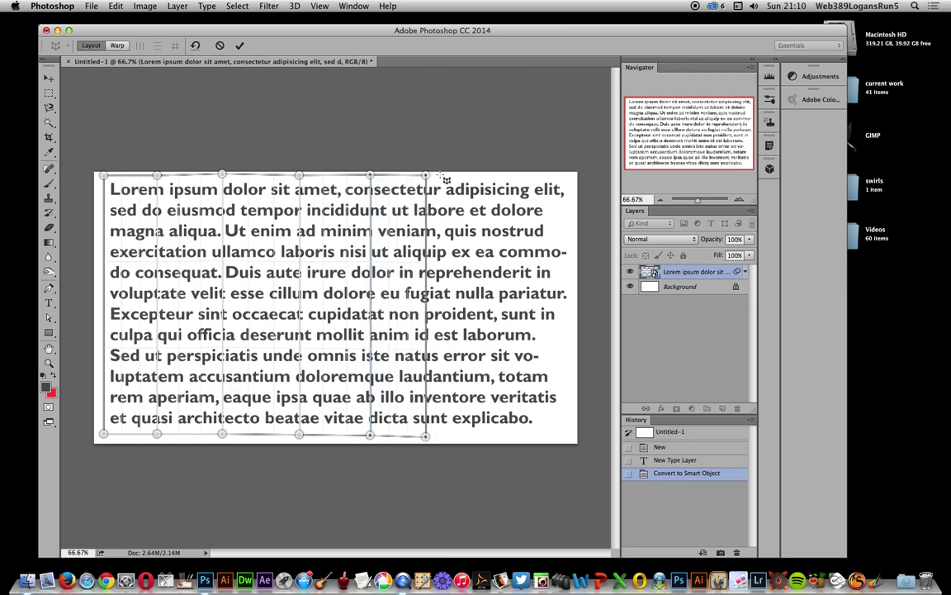
{"action": "left_click_drag", "start_coordinate": [446, 176], "coordinate": [482, 437]}
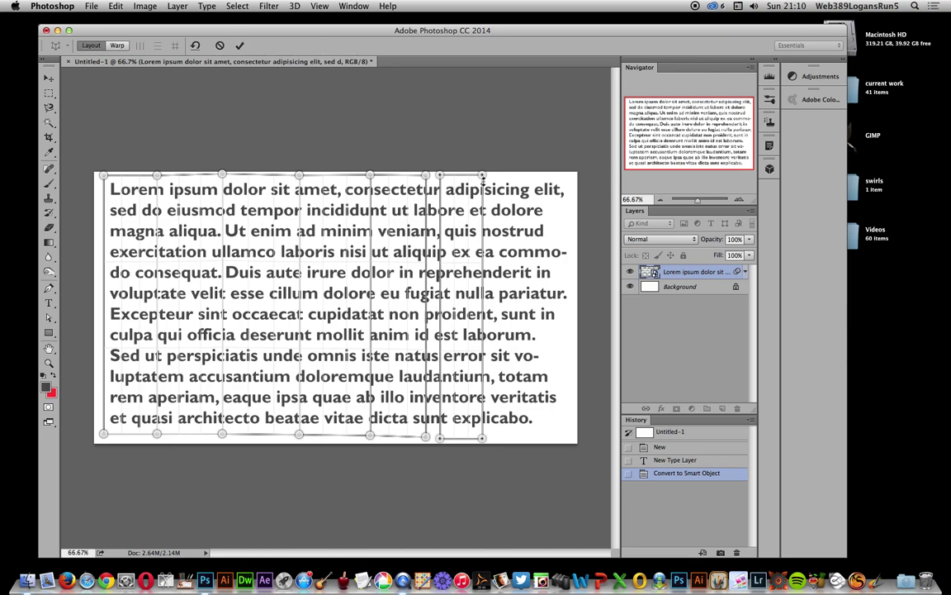
{"action": "left_click_drag", "start_coordinate": [491, 176], "coordinate": [519, 436]}
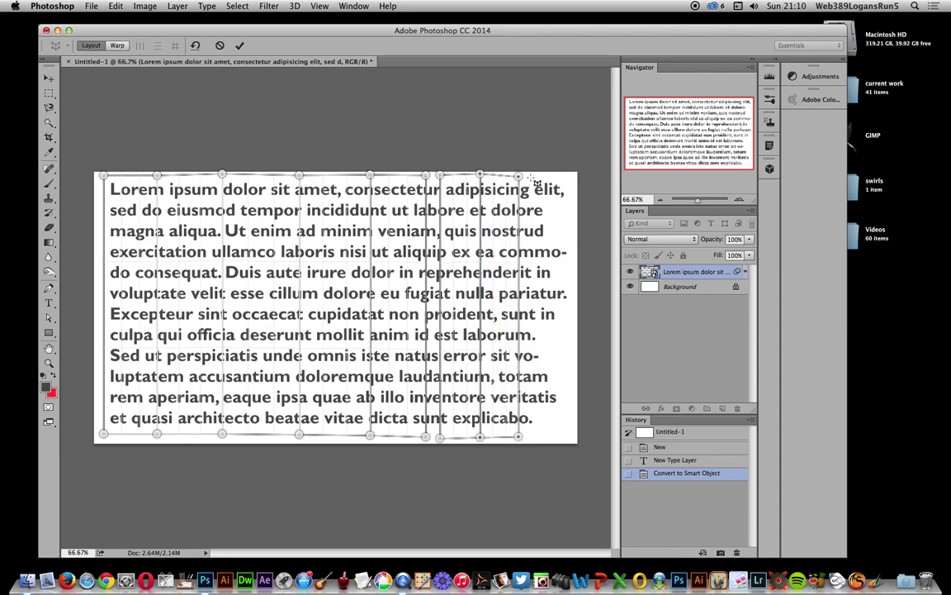
{"action": "left_click_drag", "start_coordinate": [539, 199], "coordinate": [549, 436]}
{"action": "left_click_drag", "start_coordinate": [567, 180], "coordinate": [577, 435]}
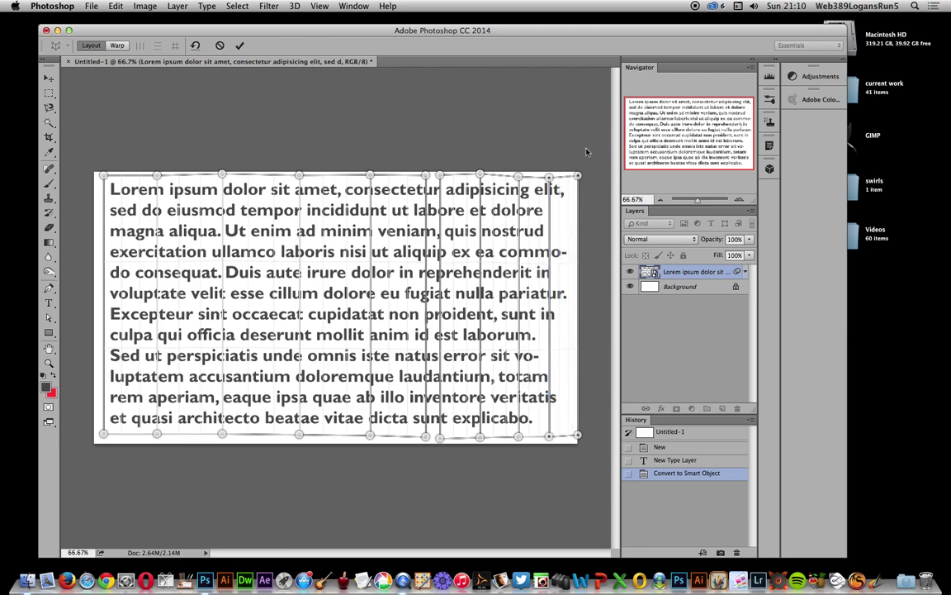
In Warp mode, raise two top pins and their bottom pins to fold the left panels.
{"action": "left_click", "coordinate": [124, 48]}
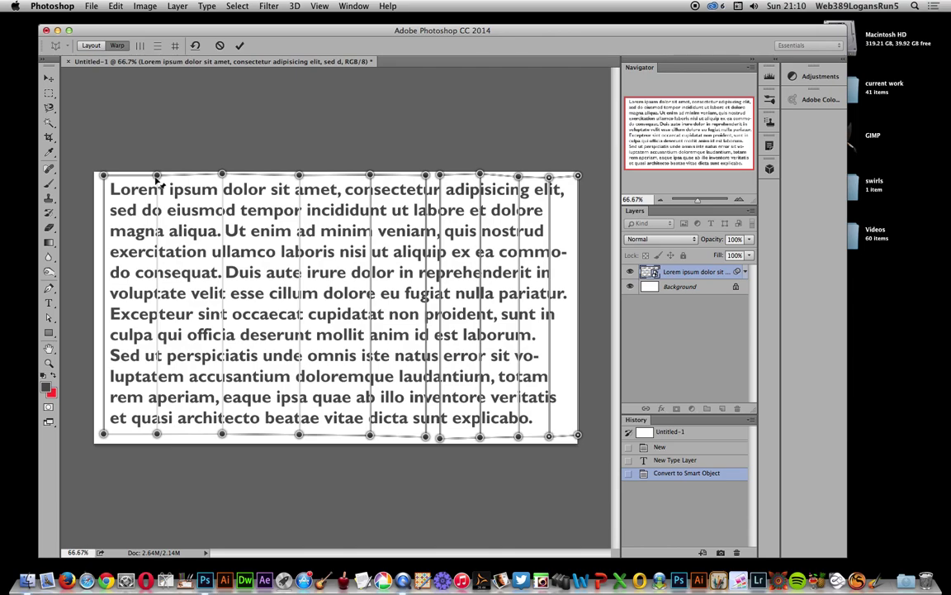
{"action": "left_click_drag", "start_coordinate": [156, 175], "coordinate": [162, 130]}
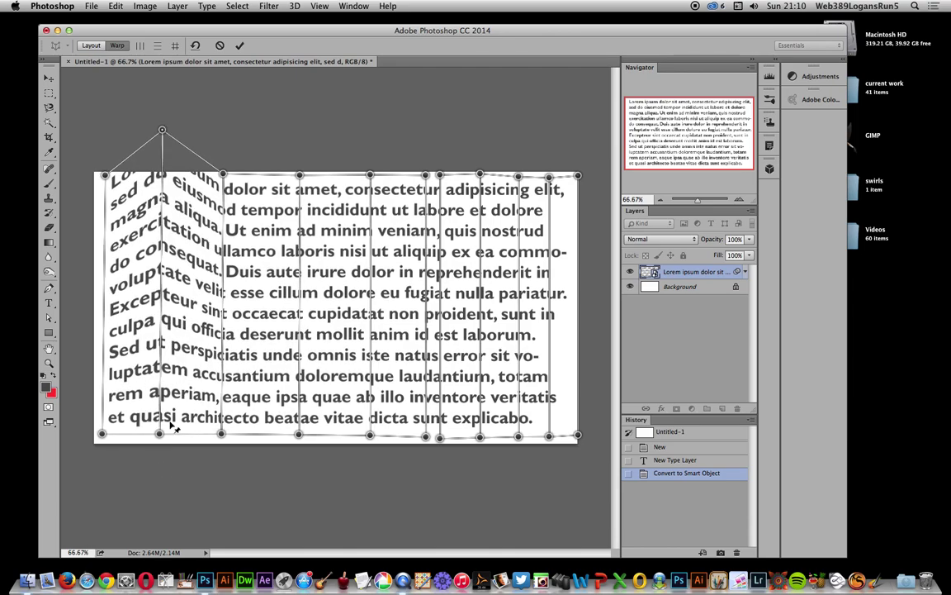
{"action": "left_click_drag", "start_coordinate": [160, 432], "coordinate": [160, 377]}
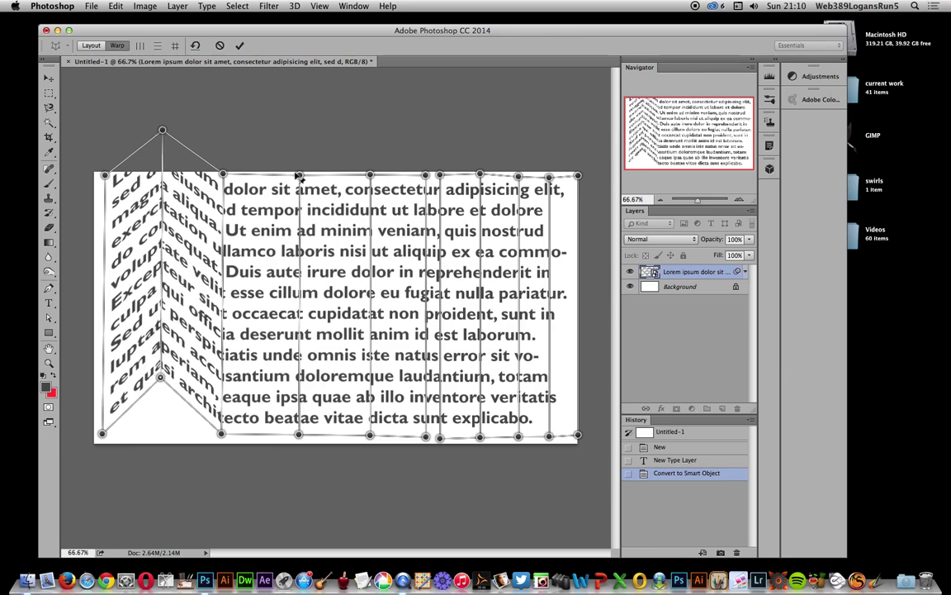
{"action": "left_click_drag", "start_coordinate": [298, 175], "coordinate": [302, 116]}
{"action": "left_click_drag", "start_coordinate": [300, 434], "coordinate": [301, 371]}
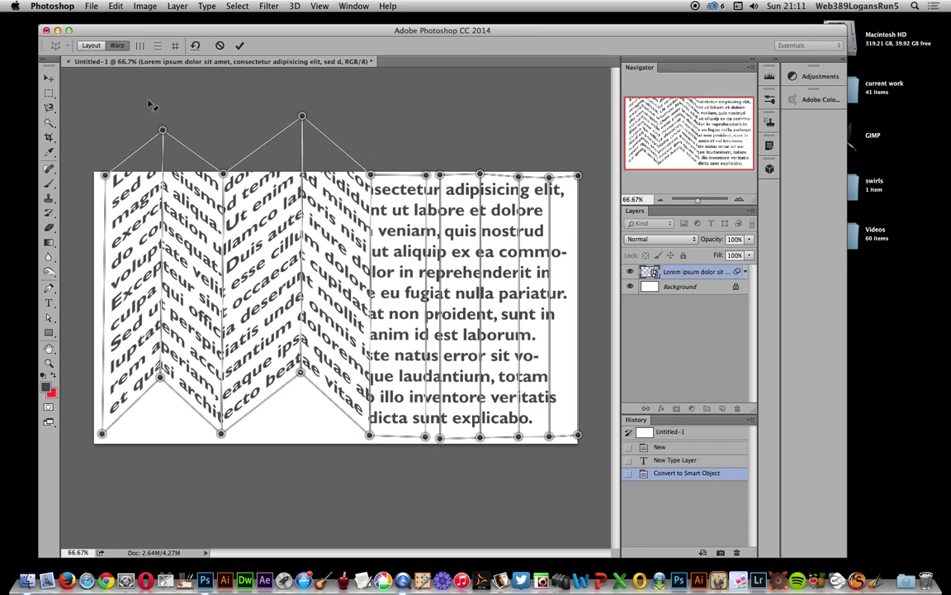
Toggle Layout and back to Warp, then raise the left and middle pins into peaks.
{"action": "left_click", "coordinate": [97, 45]}
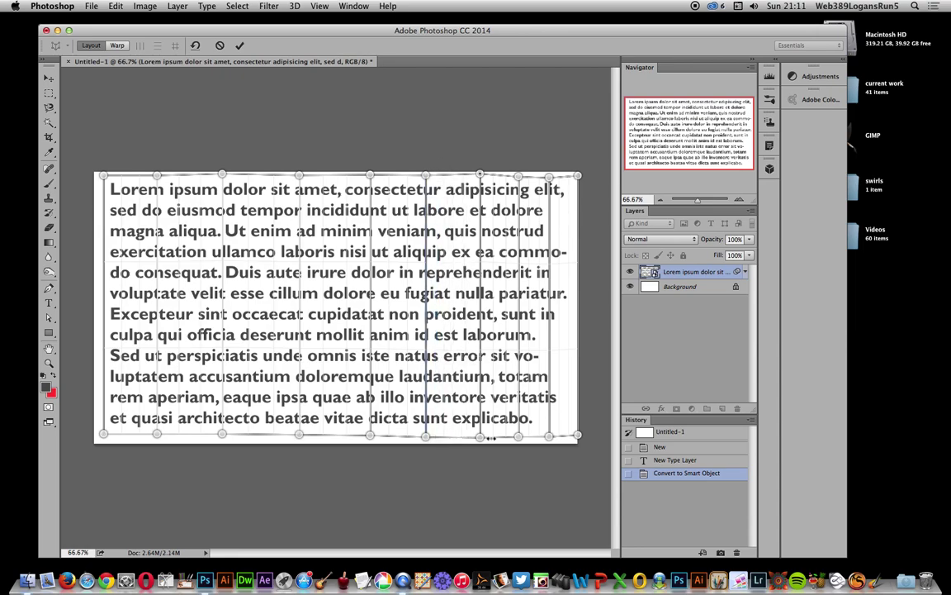
{"action": "left_click", "coordinate": [117, 46]}
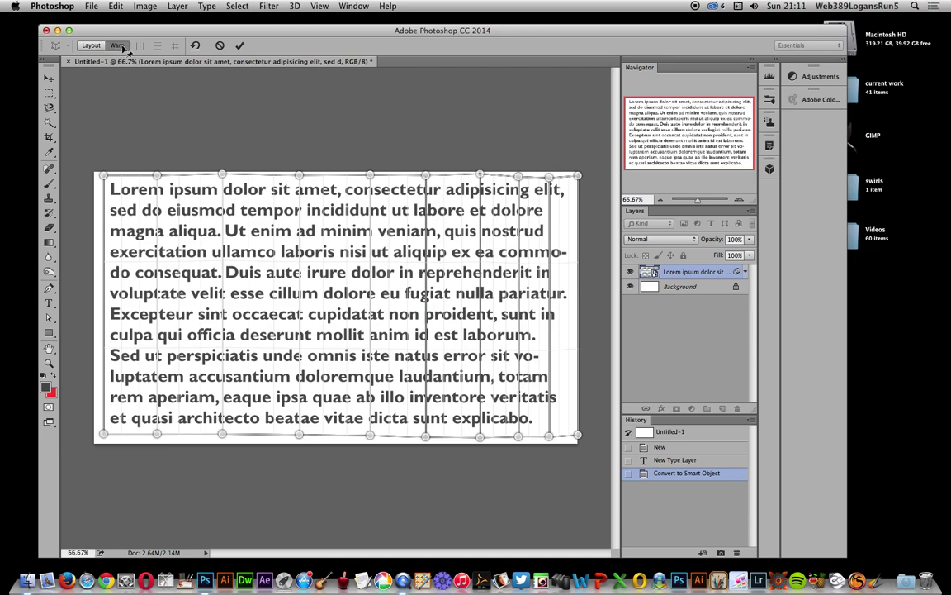
{"action": "left_click_drag", "start_coordinate": [157, 177], "coordinate": [166, 114]}
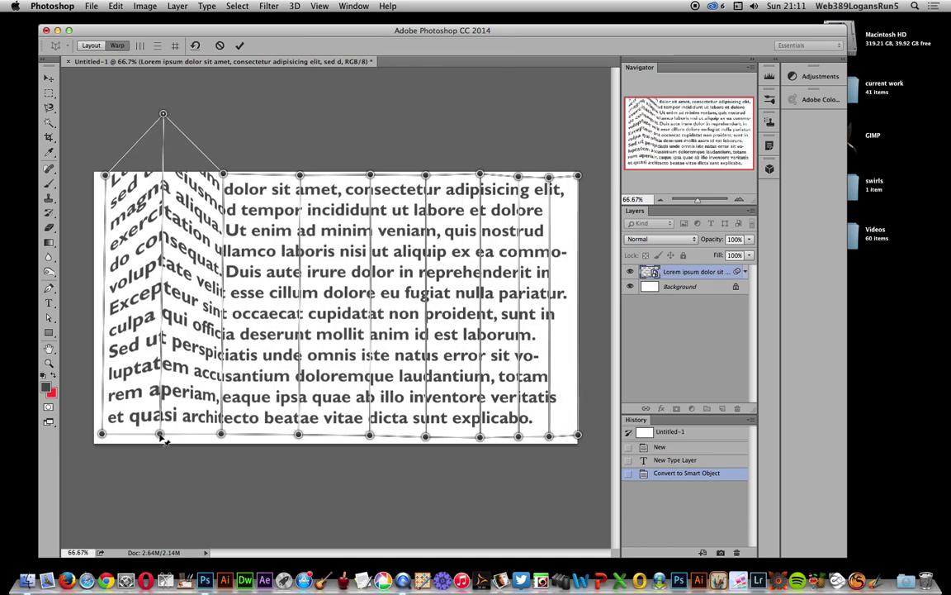
{"action": "left_click_drag", "start_coordinate": [159, 434], "coordinate": [161, 366]}
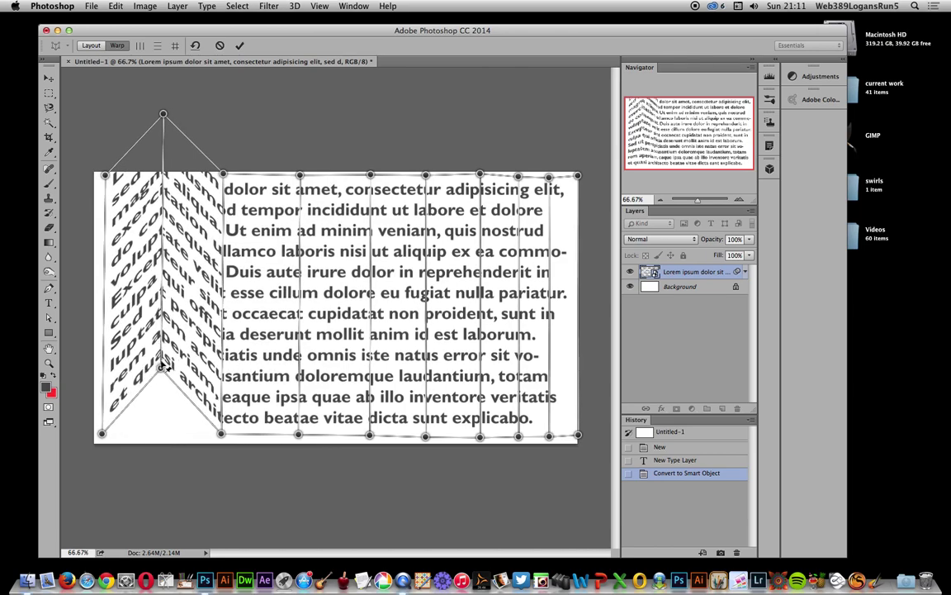
{"action": "left_click_drag", "start_coordinate": [301, 176], "coordinate": [302, 107]}
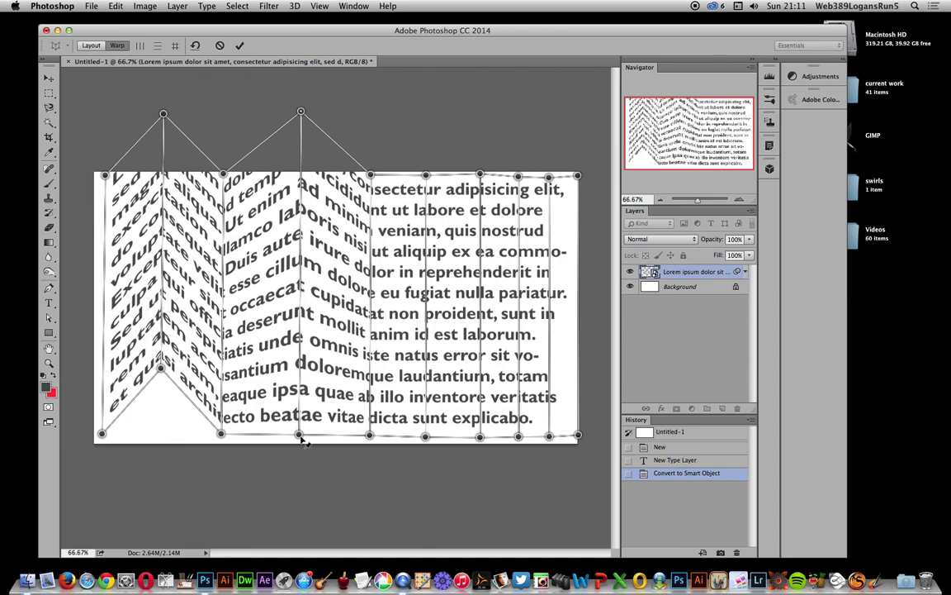
{"action": "left_click_drag", "start_coordinate": [299, 430], "coordinate": [297, 369]}
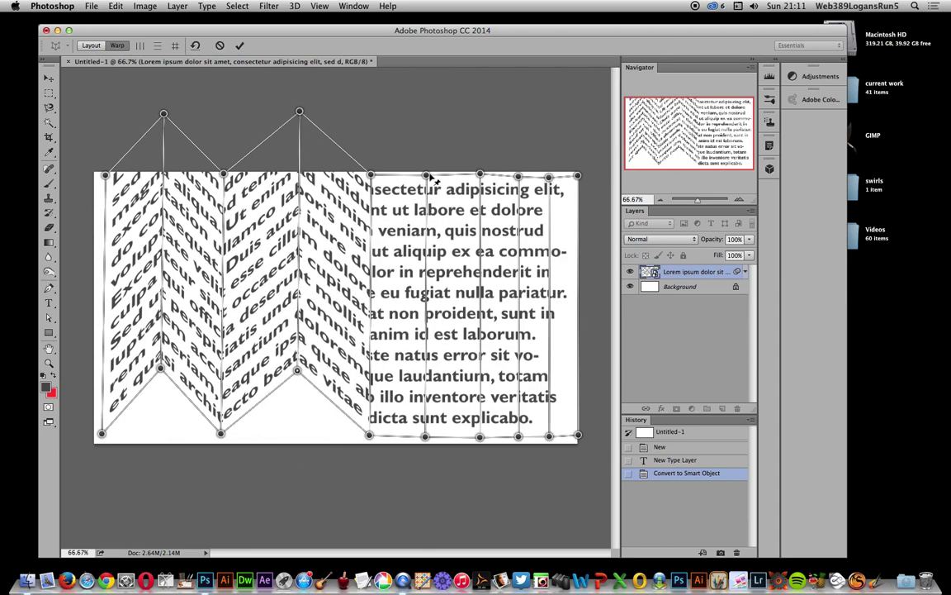
Raise the remaining top and bottom pins so the zigzag reaches the paragraph's right end.
{"action": "left_click_drag", "start_coordinate": [427, 175], "coordinate": [431, 113]}
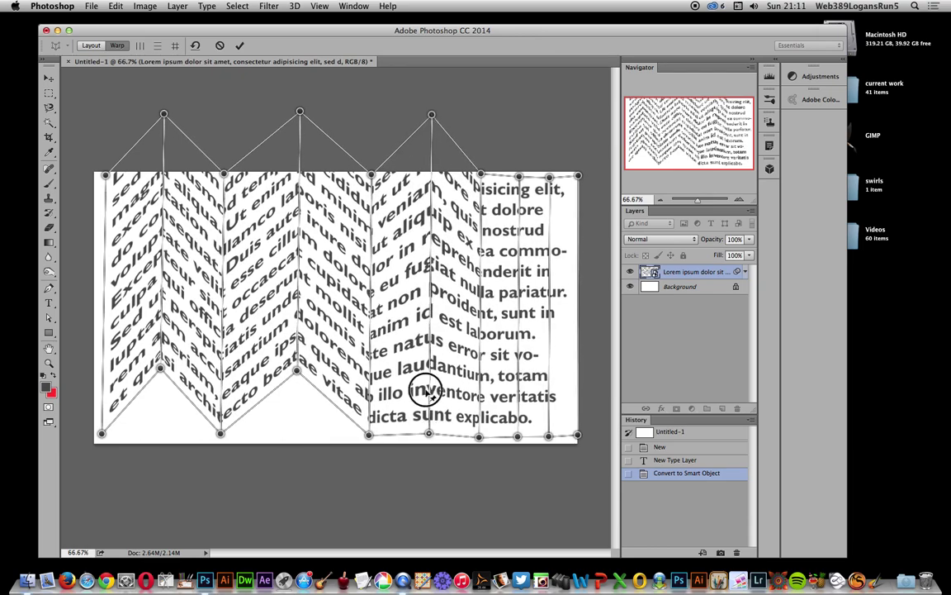
{"action": "mouse_move", "coordinate": [425, 390]}
{"action": "left_mouse_down"}
{"action": "mouse_move", "coordinate": [431, 363]}
{"action": "mouse_move", "coordinate": [429, 371]}
{"action": "left_mouse_up"}
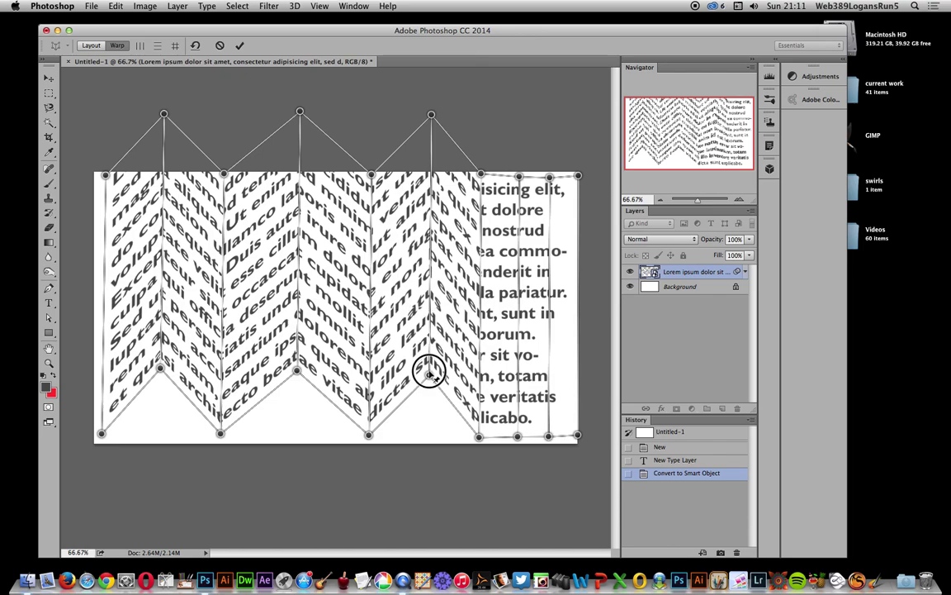
{"action": "left_click_drag", "start_coordinate": [517, 435], "coordinate": [512, 373]}
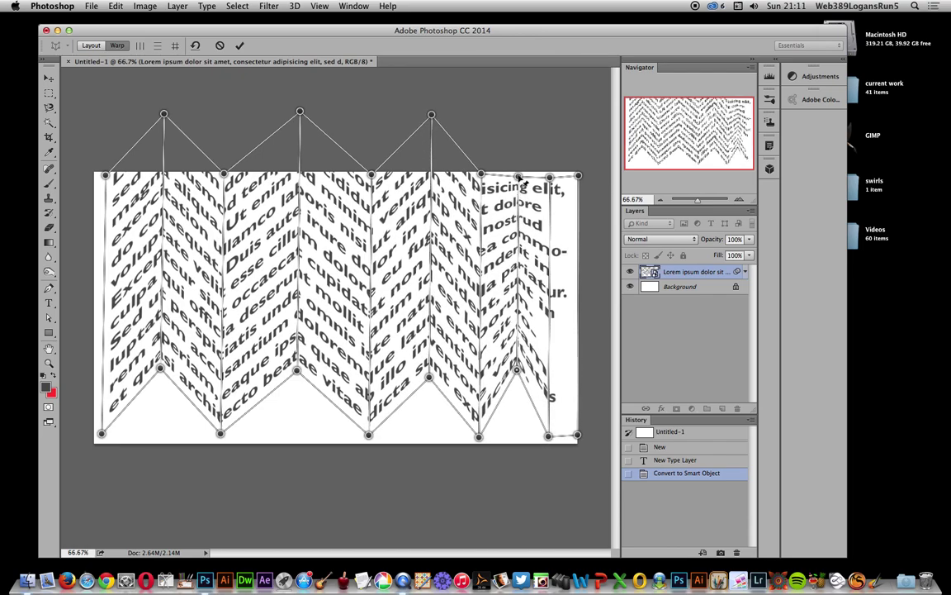
{"action": "left_click_drag", "start_coordinate": [519, 177], "coordinate": [528, 117]}
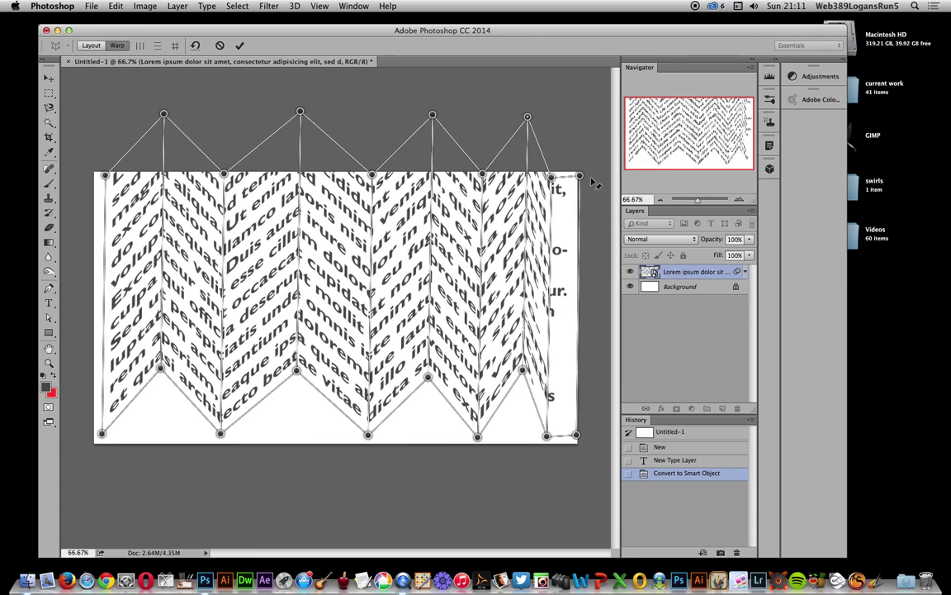
{"action": "left_click_drag", "start_coordinate": [580, 175], "coordinate": [588, 141]}
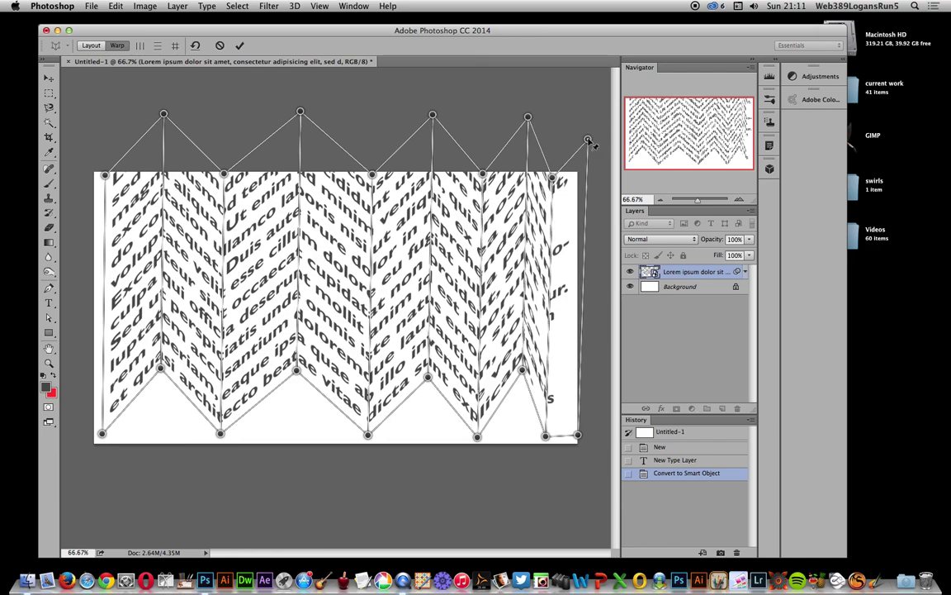
{"action": "left_click_drag", "start_coordinate": [577, 435], "coordinate": [588, 402]}
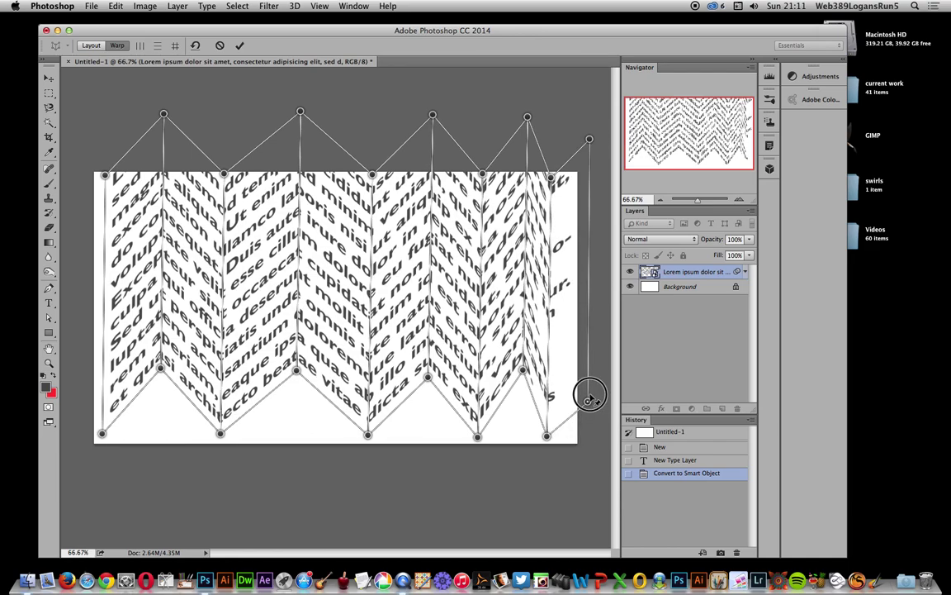
{"action": "left_click_drag", "start_coordinate": [589, 398], "coordinate": [593, 381]}
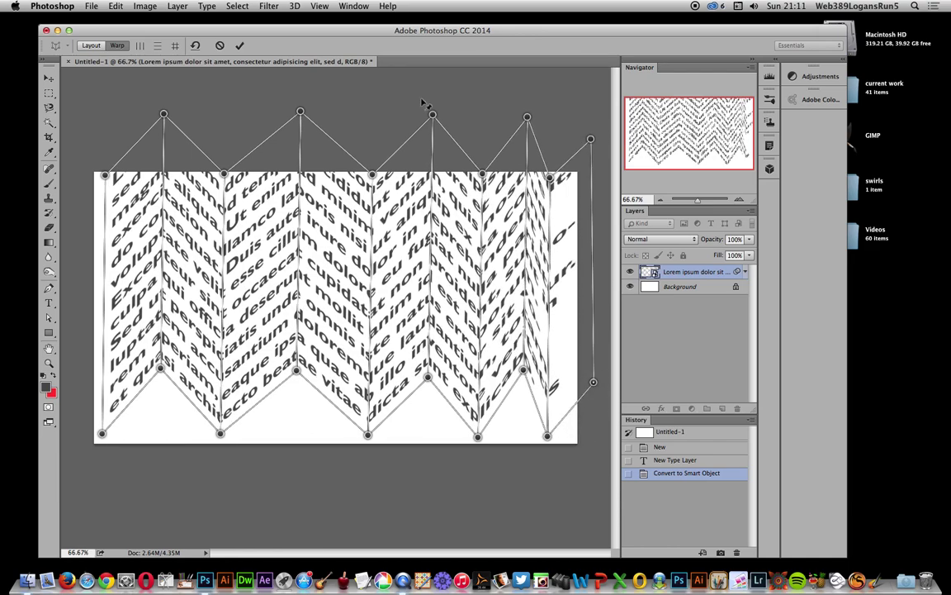
Commit the zigzag warp and convert the warped layer into a new smart object.
{"action": "left_click", "coordinate": [239, 47]}
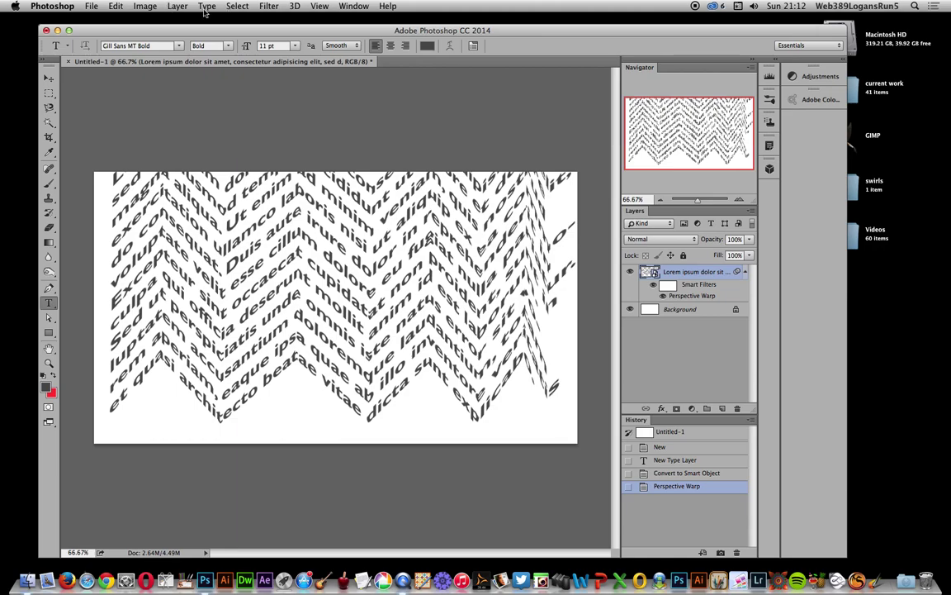
{"action": "left_click", "coordinate": [179, 8]}
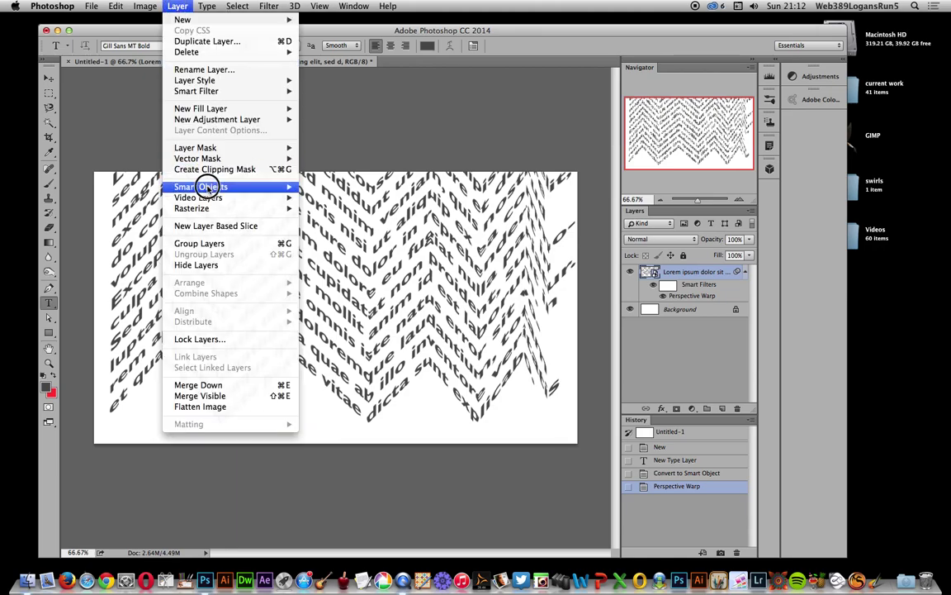
{"action": "left_click", "coordinate": [347, 181]}
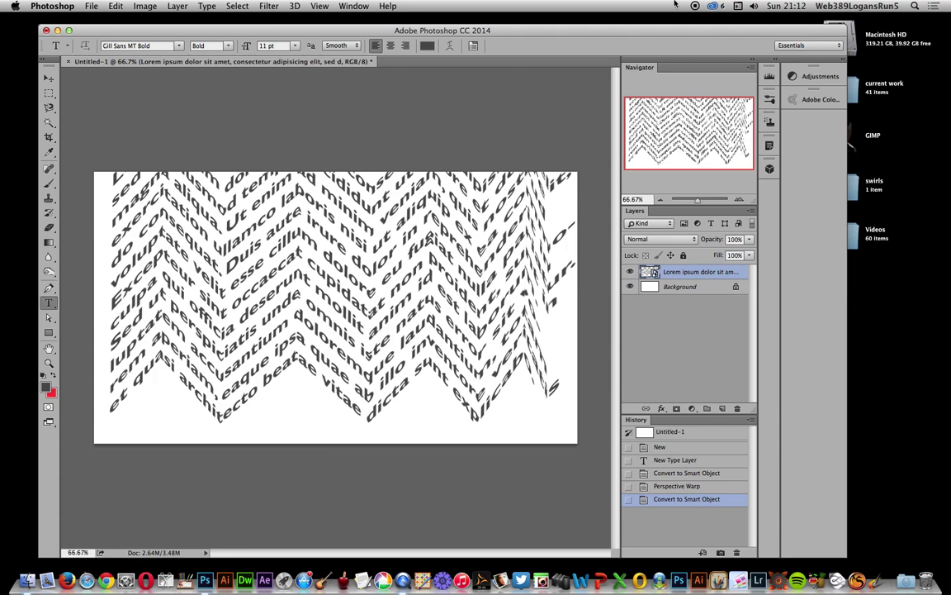
{"action": "left_click", "coordinate": [116, 6]}
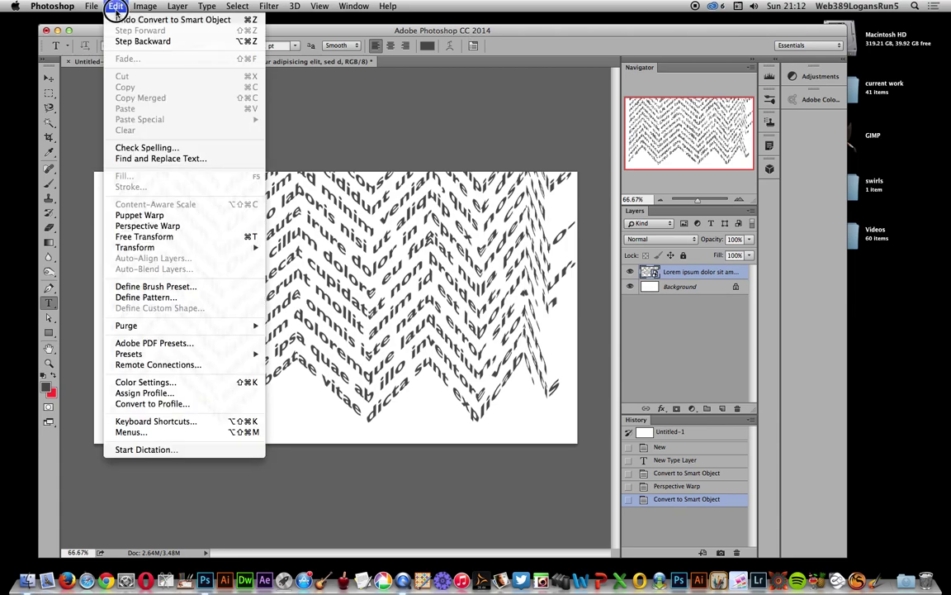
Start a second Perspective Warp and draw joined layout planes over the text's left half.
{"action": "left_click", "coordinate": [149, 225]}
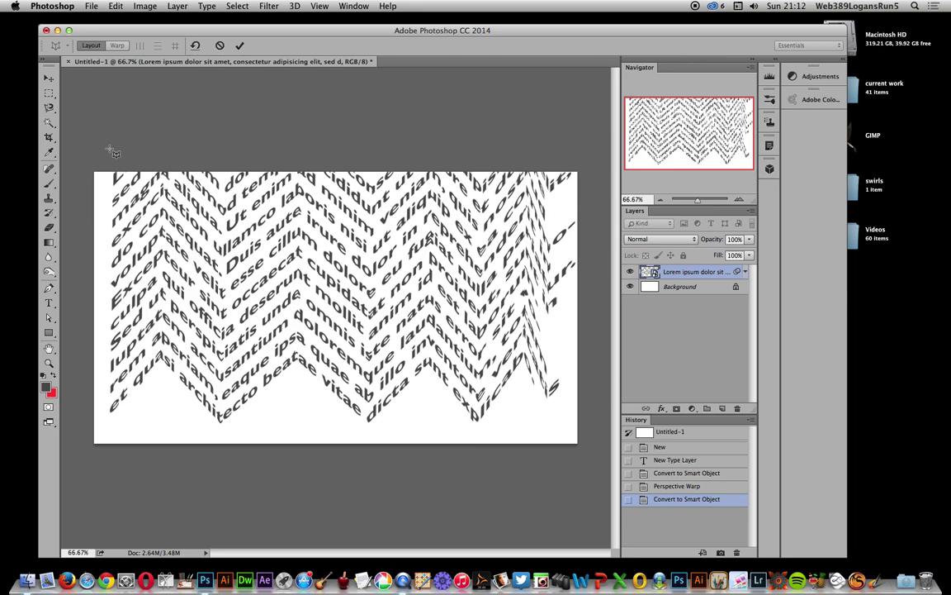
{"action": "left_click_drag", "start_coordinate": [107, 149], "coordinate": [139, 425]}
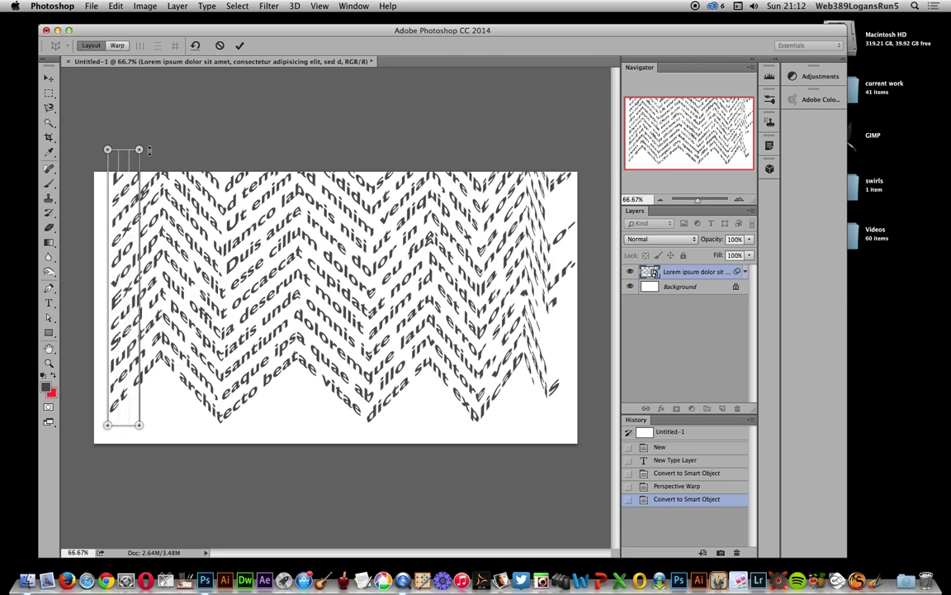
{"action": "left_click_drag", "start_coordinate": [154, 153], "coordinate": [189, 426]}
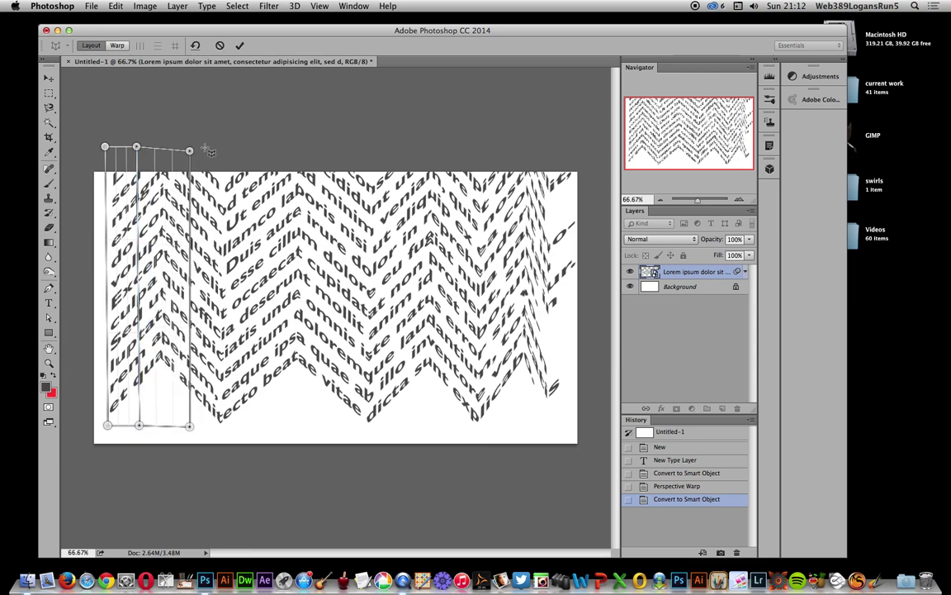
{"action": "left_click_drag", "start_coordinate": [205, 148], "coordinate": [250, 425]}
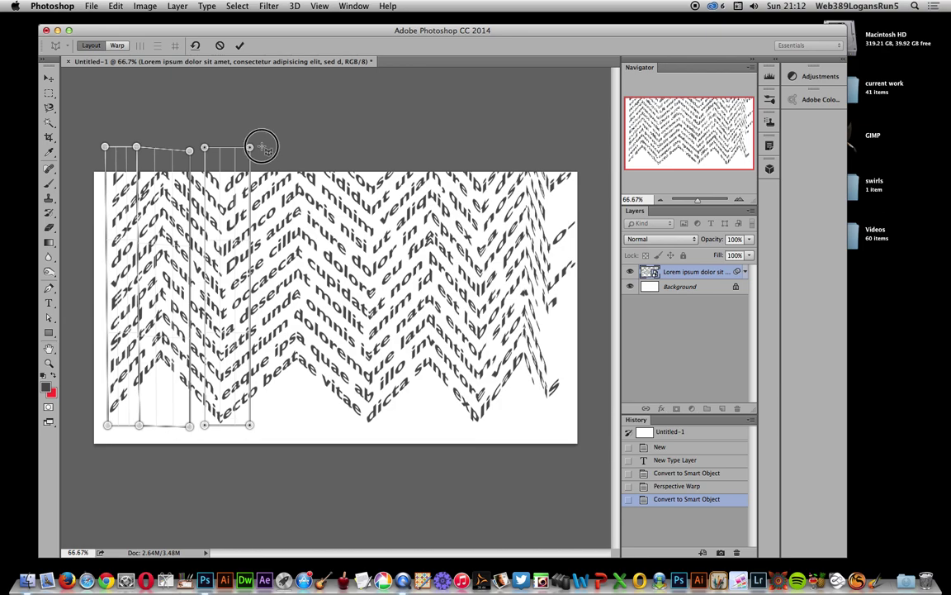
{"action": "left_click_drag", "start_coordinate": [261, 147], "coordinate": [306, 425]}
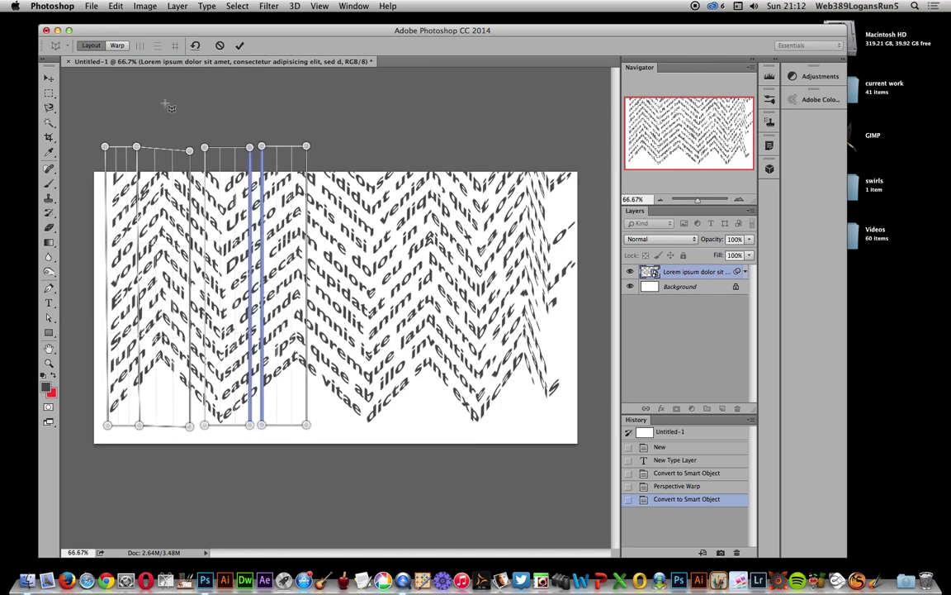
{"action": "left_click_drag", "start_coordinate": [205, 148], "coordinate": [192, 150]}
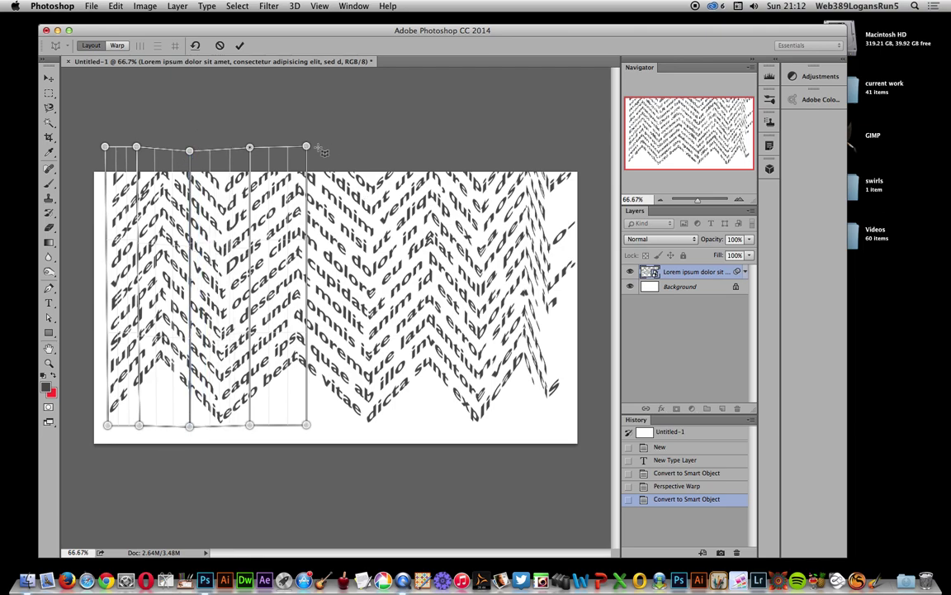
Add snapped planes across the right half until the text's full width is covered.
{"action": "mouse_move", "coordinate": [324, 151]}
{"action": "left_mouse_down"}
{"action": "mouse_move", "coordinate": [345, 265]}
{"action": "mouse_move", "coordinate": [323, 395]}
{"action": "mouse_move", "coordinate": [372, 426]}
{"action": "left_mouse_up"}
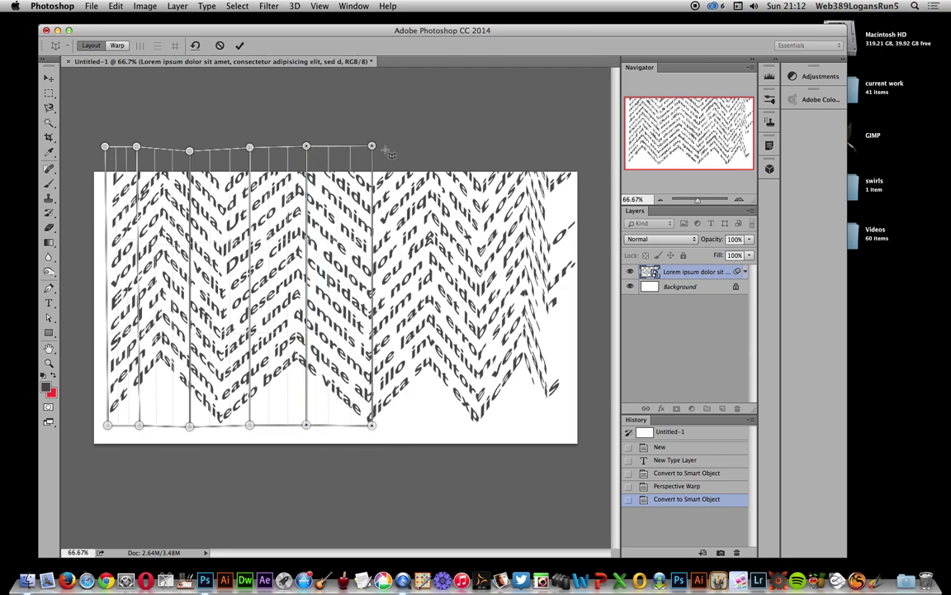
{"action": "left_click_drag", "start_coordinate": [387, 153], "coordinate": [415, 425]}
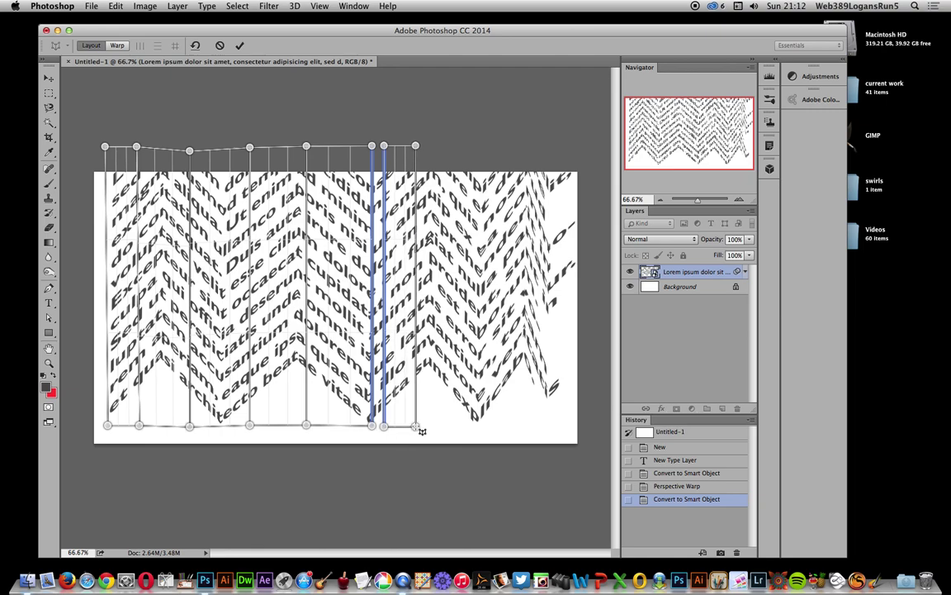
{"action": "left_click_drag", "start_coordinate": [427, 146], "coordinate": [461, 427]}
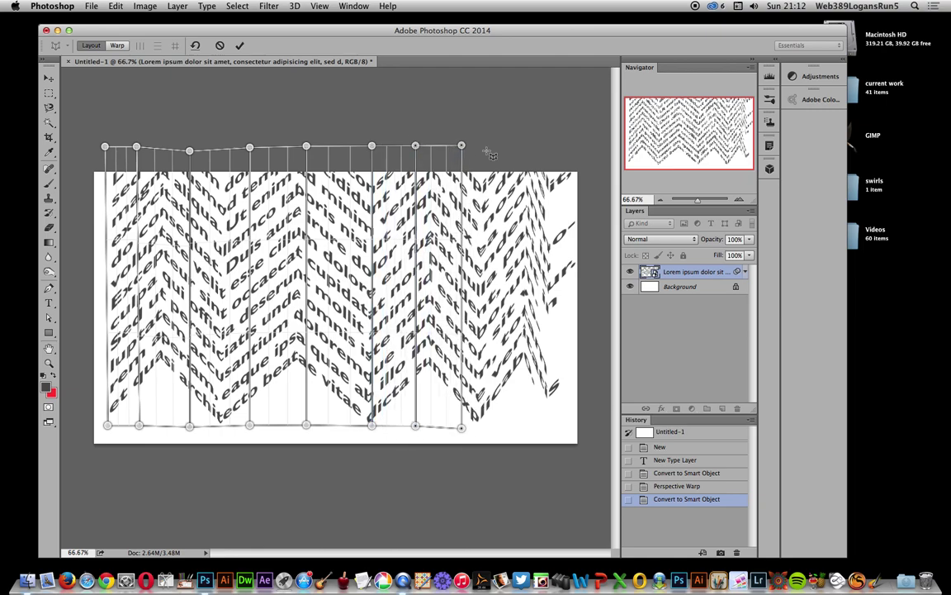
{"action": "left_click_drag", "start_coordinate": [476, 147], "coordinate": [509, 429]}
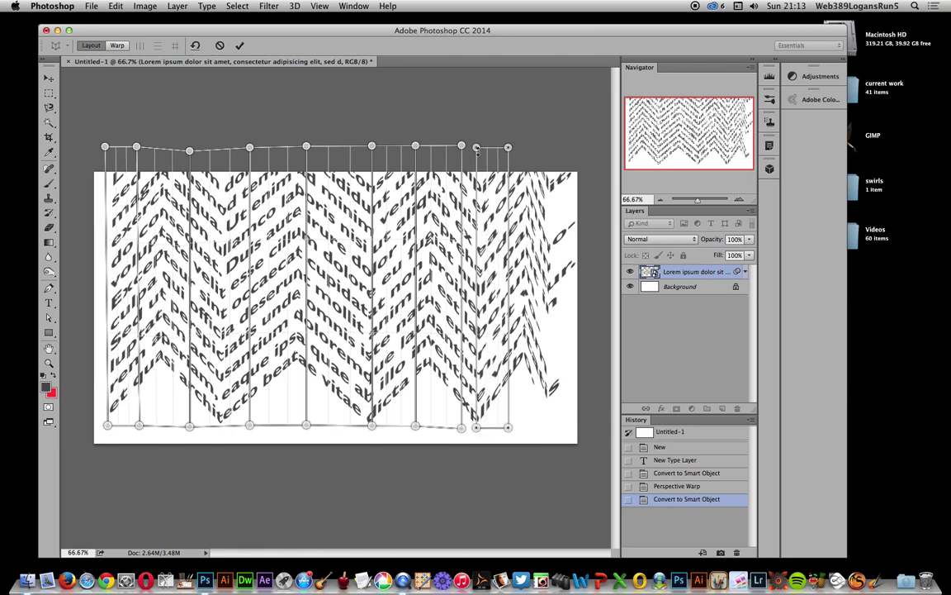
{"action": "left_click_drag", "start_coordinate": [477, 148], "coordinate": [462, 146]}
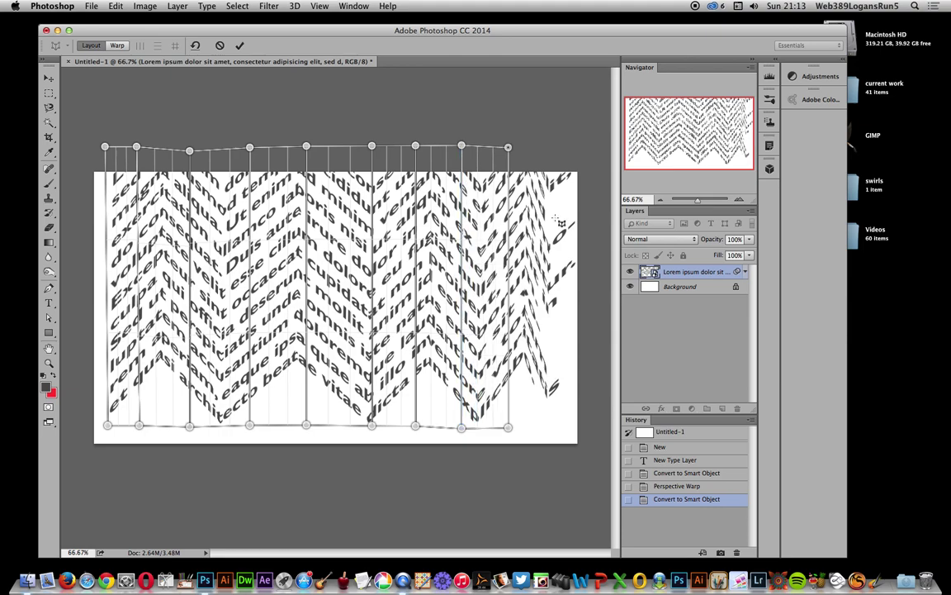
{"action": "left_click_drag", "start_coordinate": [520, 148], "coordinate": [588, 433]}
In Warp mode, pull the left and middle pins down into deep zigzag folds.
{"action": "left_click", "coordinate": [128, 48]}
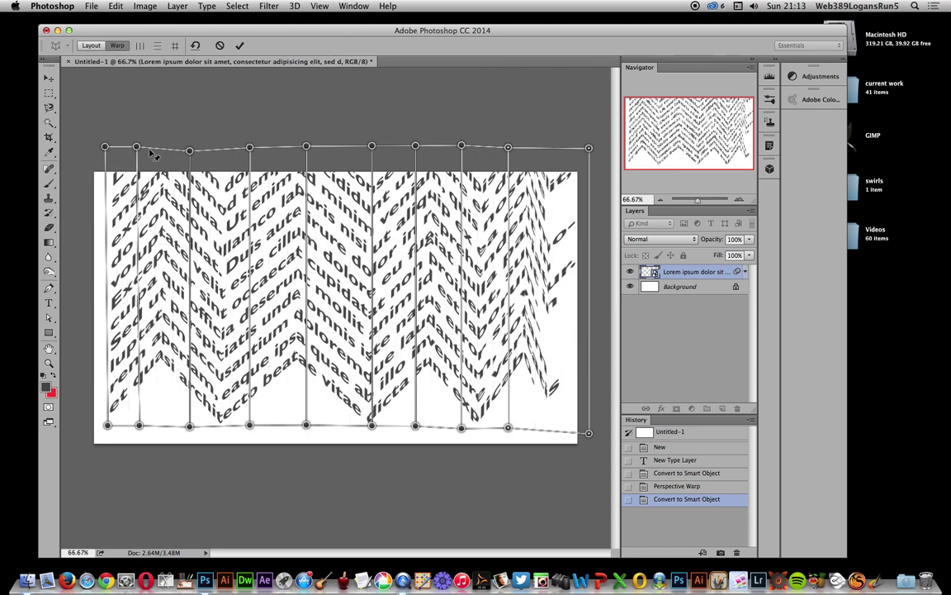
{"action": "left_click_drag", "start_coordinate": [137, 148], "coordinate": [151, 214]}
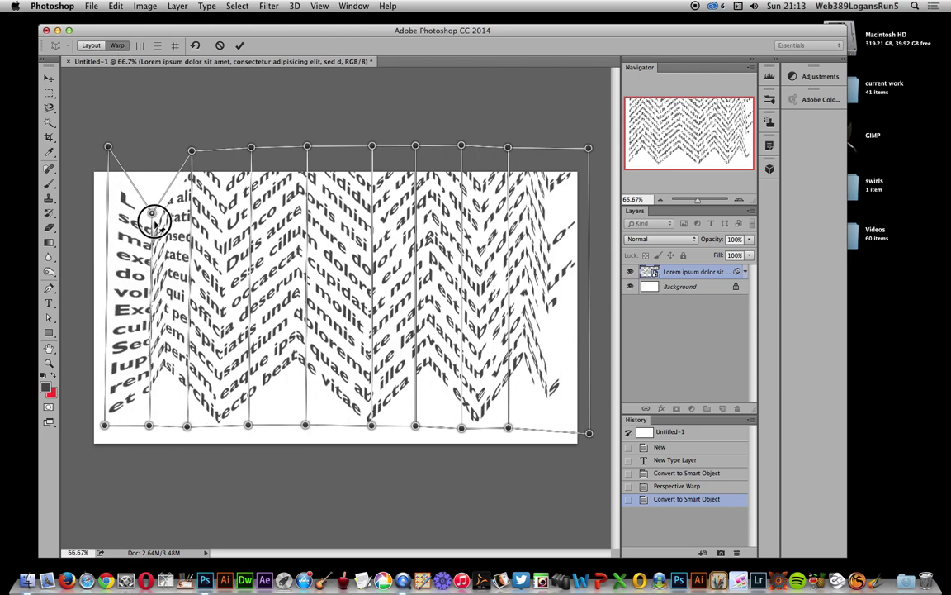
{"action": "left_click_drag", "start_coordinate": [149, 425], "coordinate": [145, 489]}
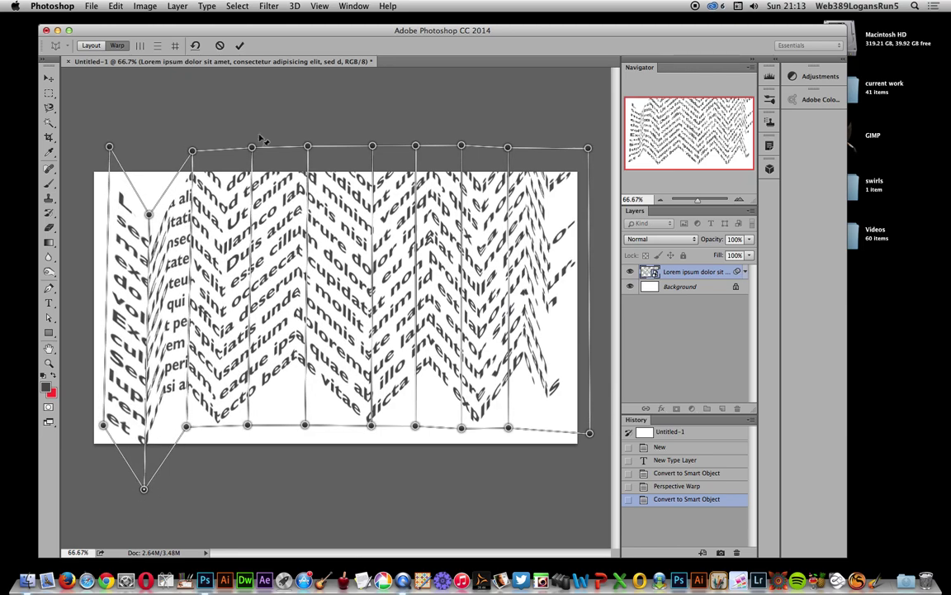
{"action": "left_click_drag", "start_coordinate": [254, 158], "coordinate": [254, 232]}
{"action": "left_click_drag", "start_coordinate": [249, 425], "coordinate": [257, 498]}
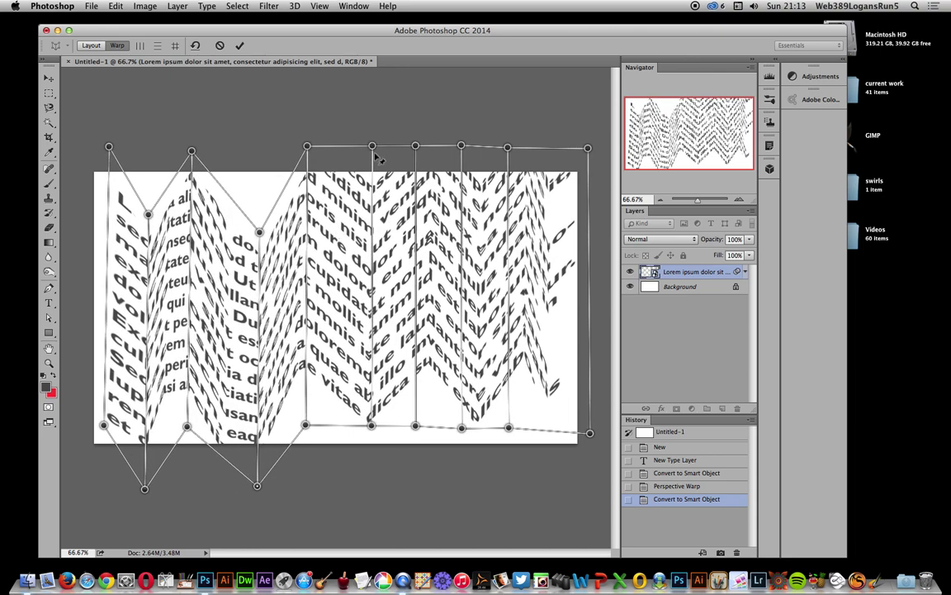
{"action": "left_click_drag", "start_coordinate": [372, 159], "coordinate": [364, 212]}
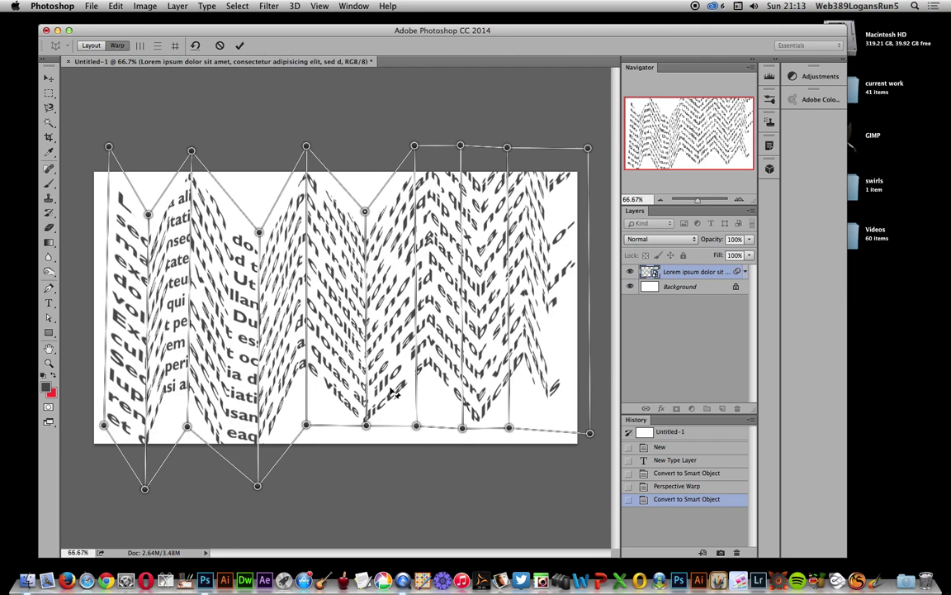
{"action": "left_click_drag", "start_coordinate": [366, 425], "coordinate": [364, 494]}
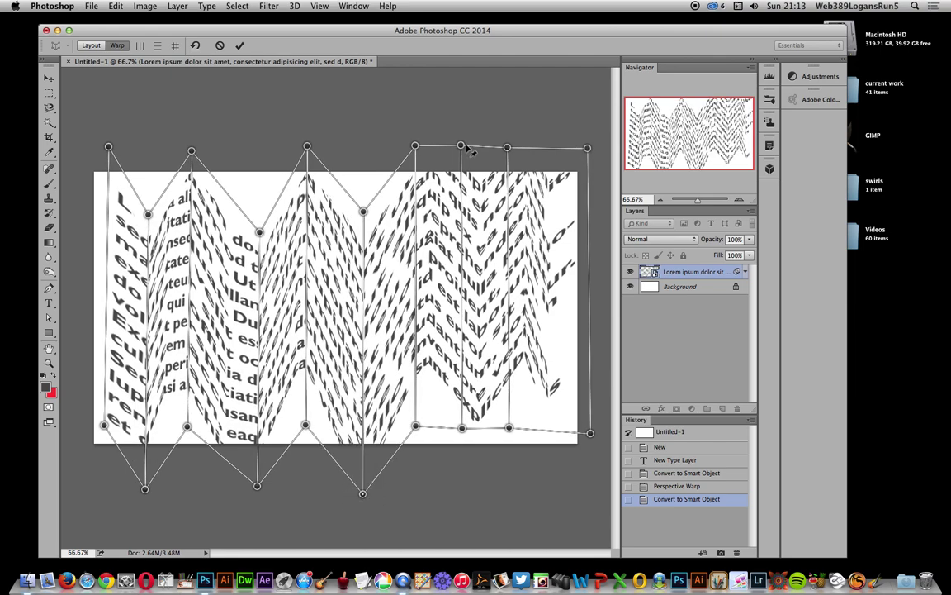
Pull the right-side pins down to finish the zigzag and commit the warp.
{"action": "left_click_drag", "start_coordinate": [461, 146], "coordinate": [457, 220]}
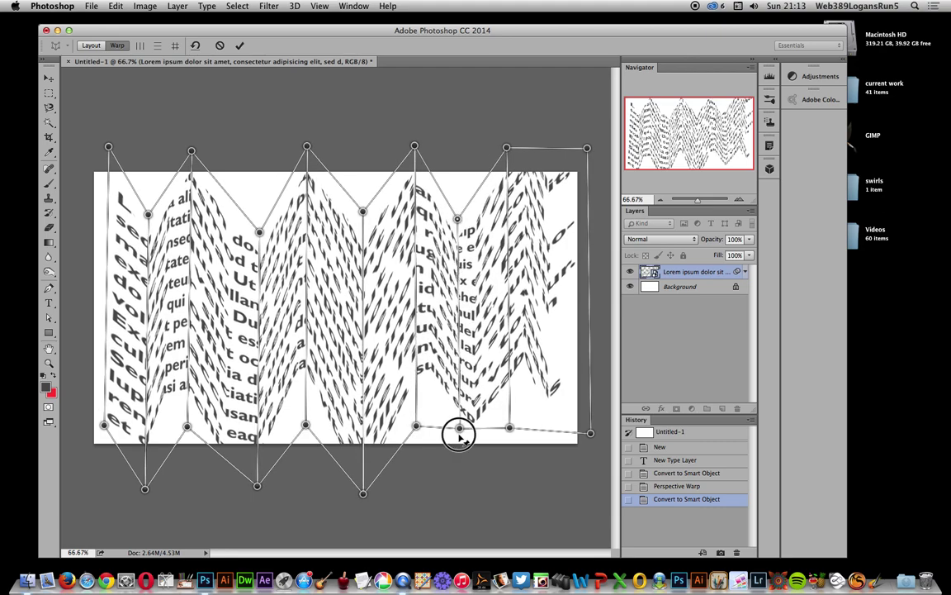
{"action": "left_click_drag", "start_coordinate": [460, 429], "coordinate": [463, 490]}
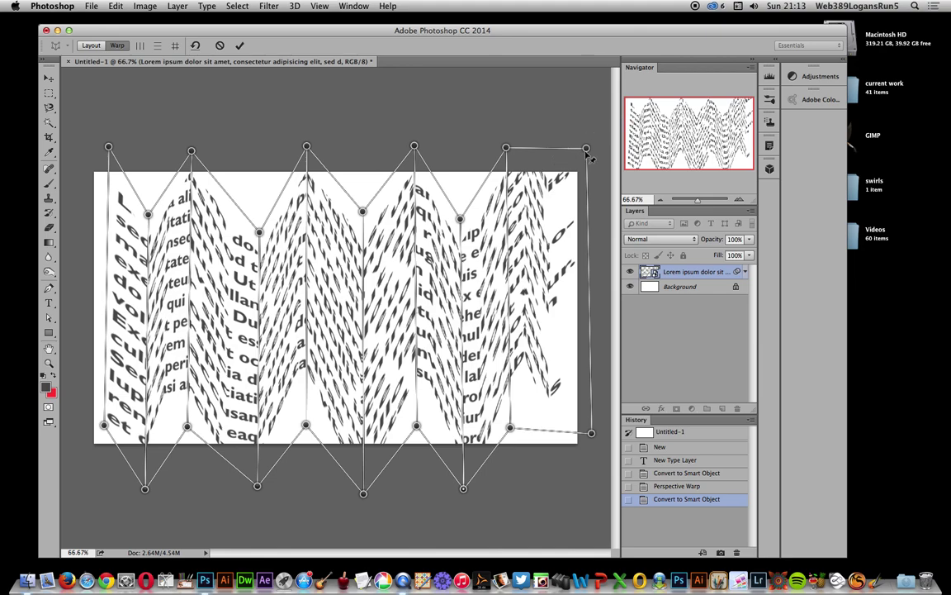
{"action": "left_click_drag", "start_coordinate": [587, 150], "coordinate": [572, 222]}
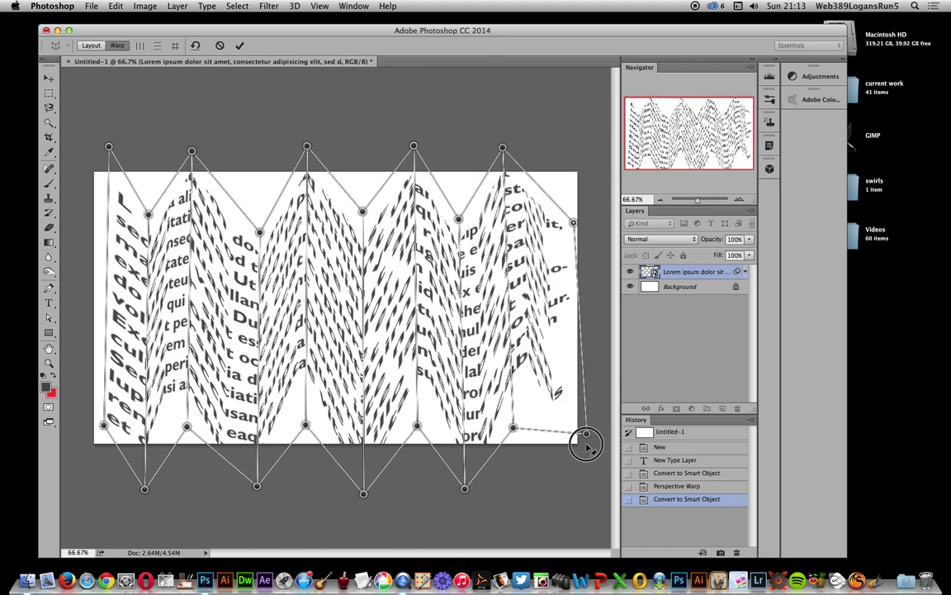
{"action": "left_click_drag", "start_coordinate": [586, 433], "coordinate": [568, 494]}
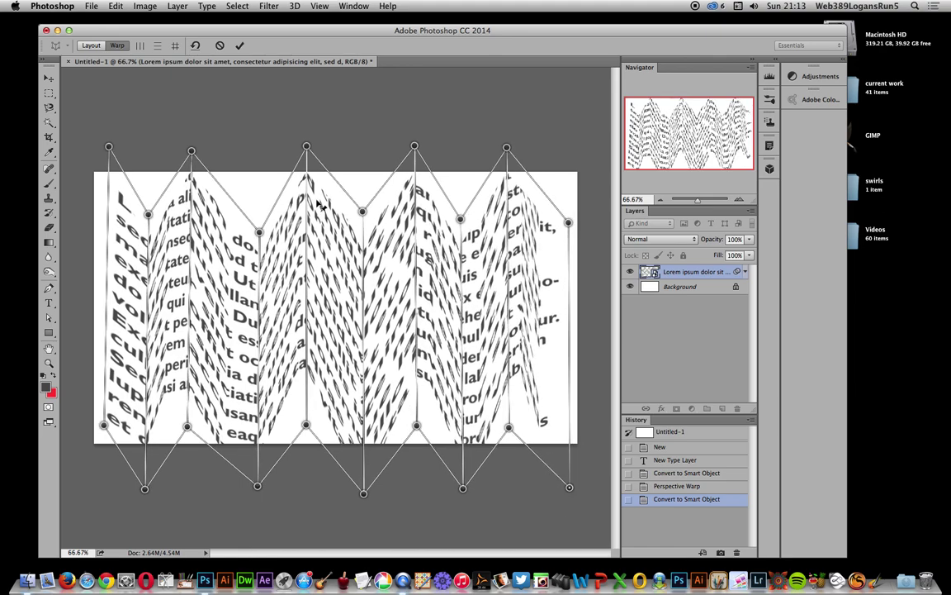
{"action": "left_click", "coordinate": [240, 46]}
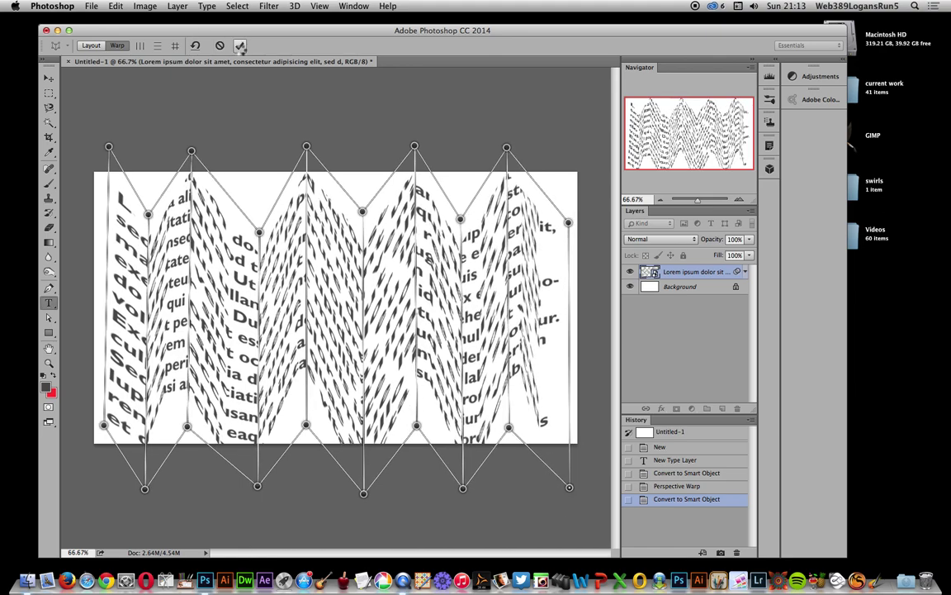